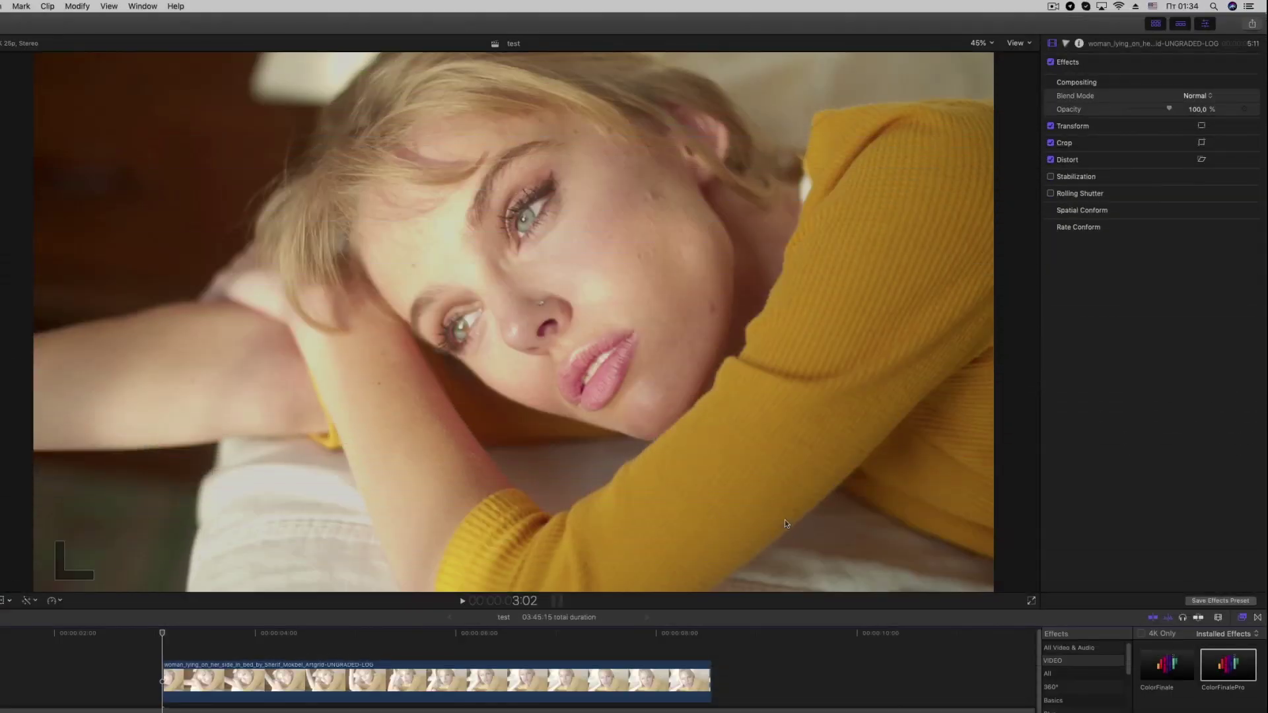
# Apply ColorFinalePro to the woman clip and pick white balance from the pale background (Temperature 3917, Tint -2).
pyautogui.moveTo(1221, 666); pyautogui.dragTo(594, 679)
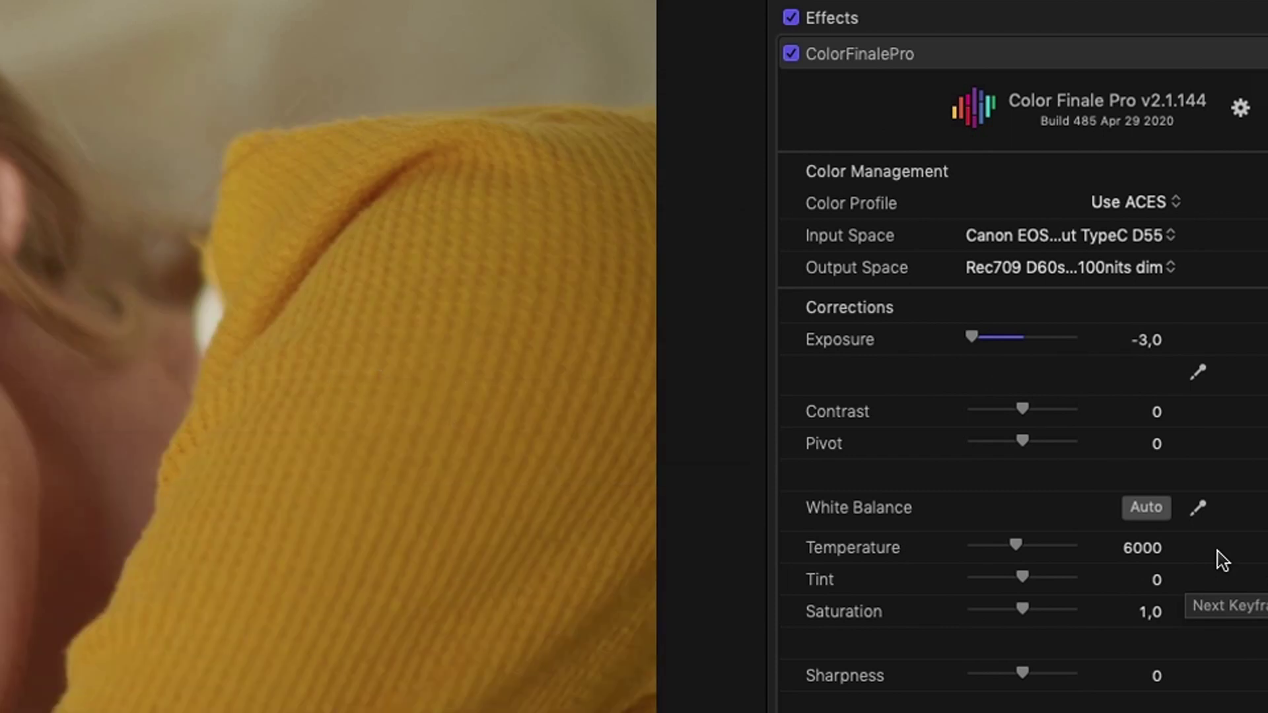
pyautogui.click(1199, 508)
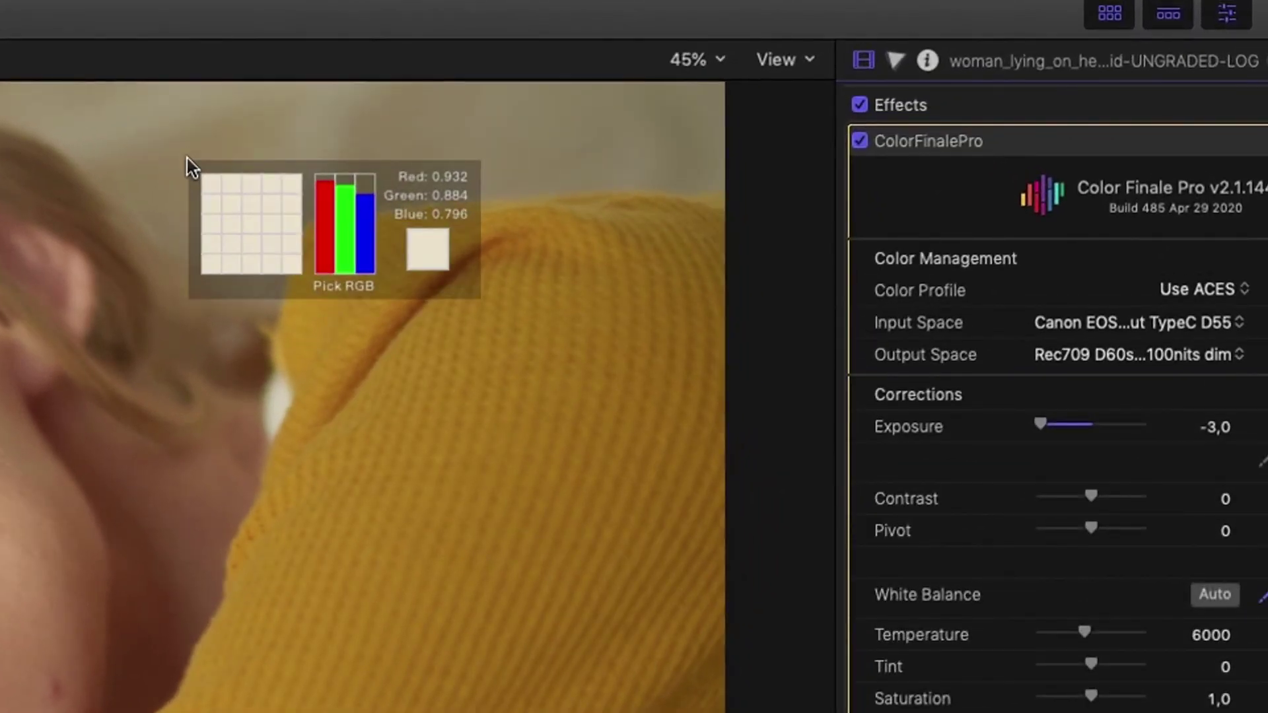
pyautogui.click(188, 166)
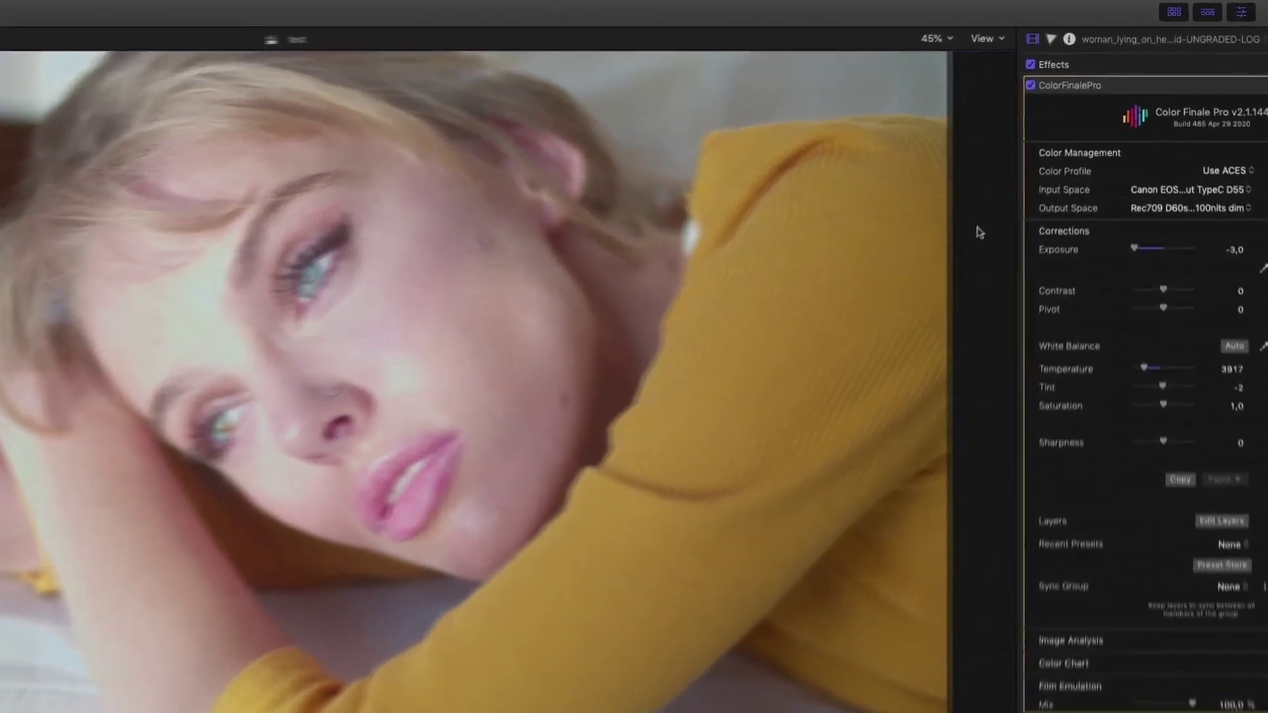
# Show an RGB Parade scope beside the viewer and re-pick white balance from the background, reaching Temperature 3875.
pyautogui.click(1022, 29)
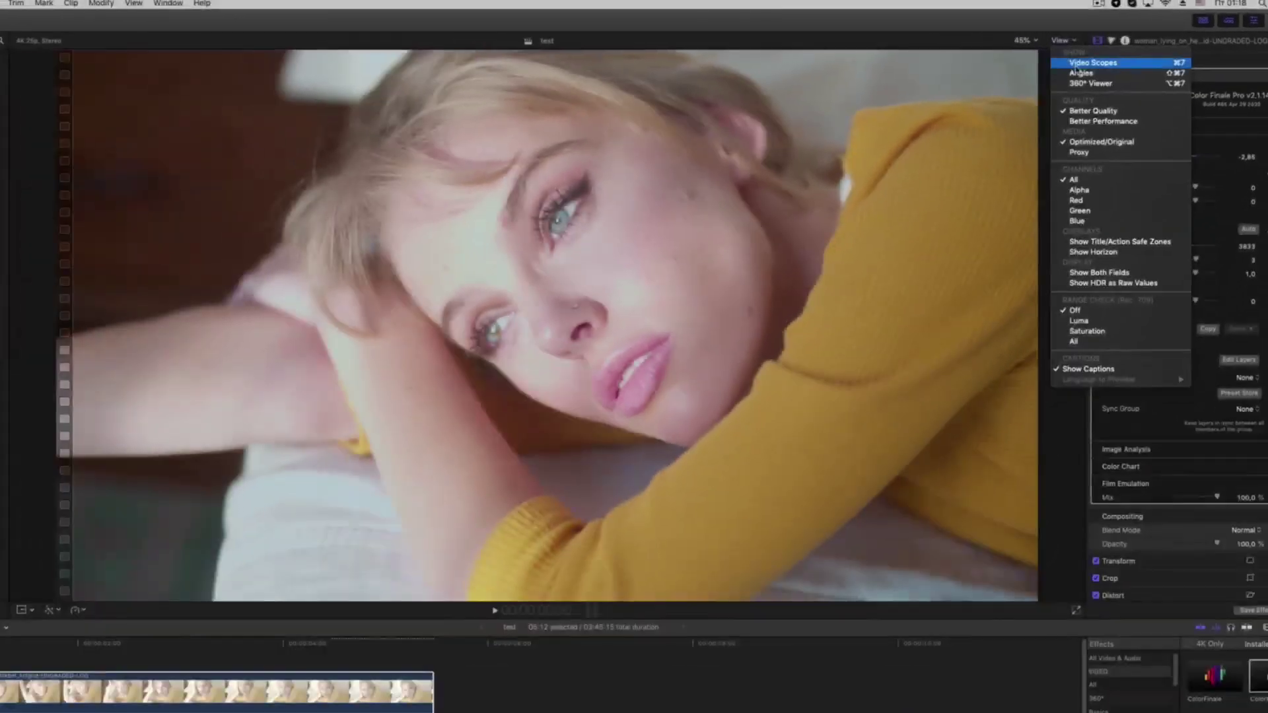
pyautogui.click(994, 73)
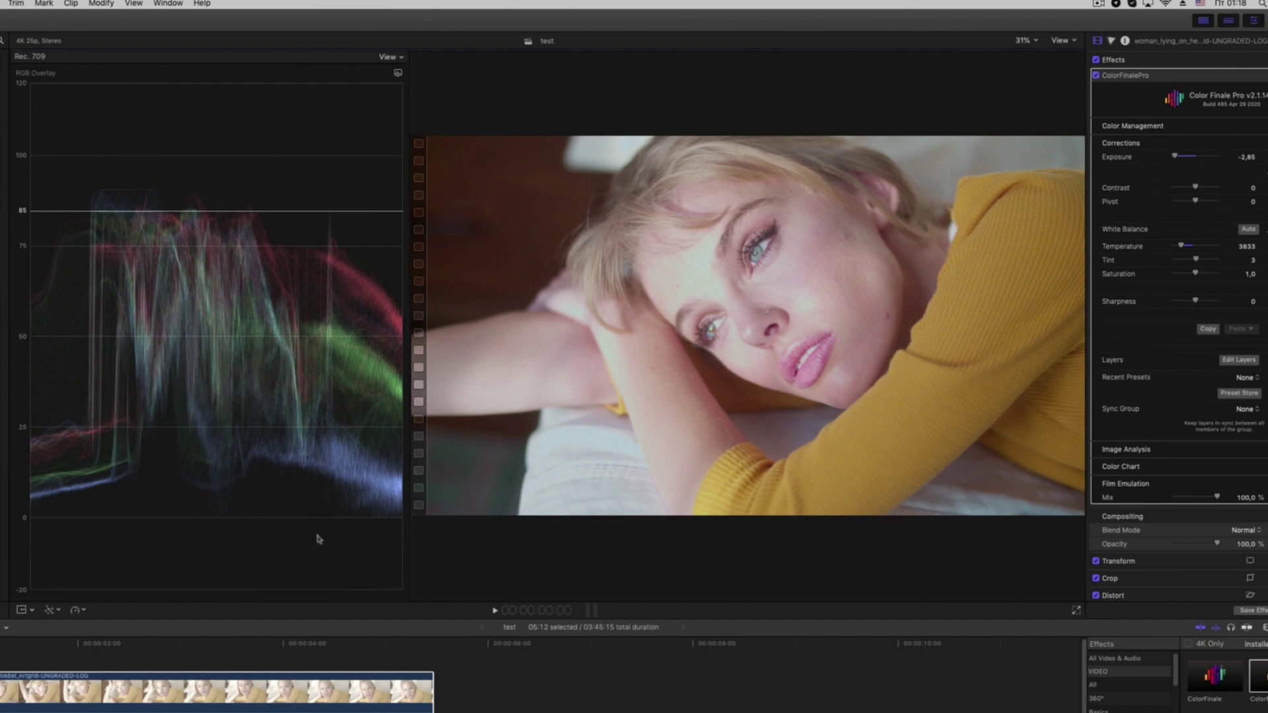
pyautogui.click(398, 74)
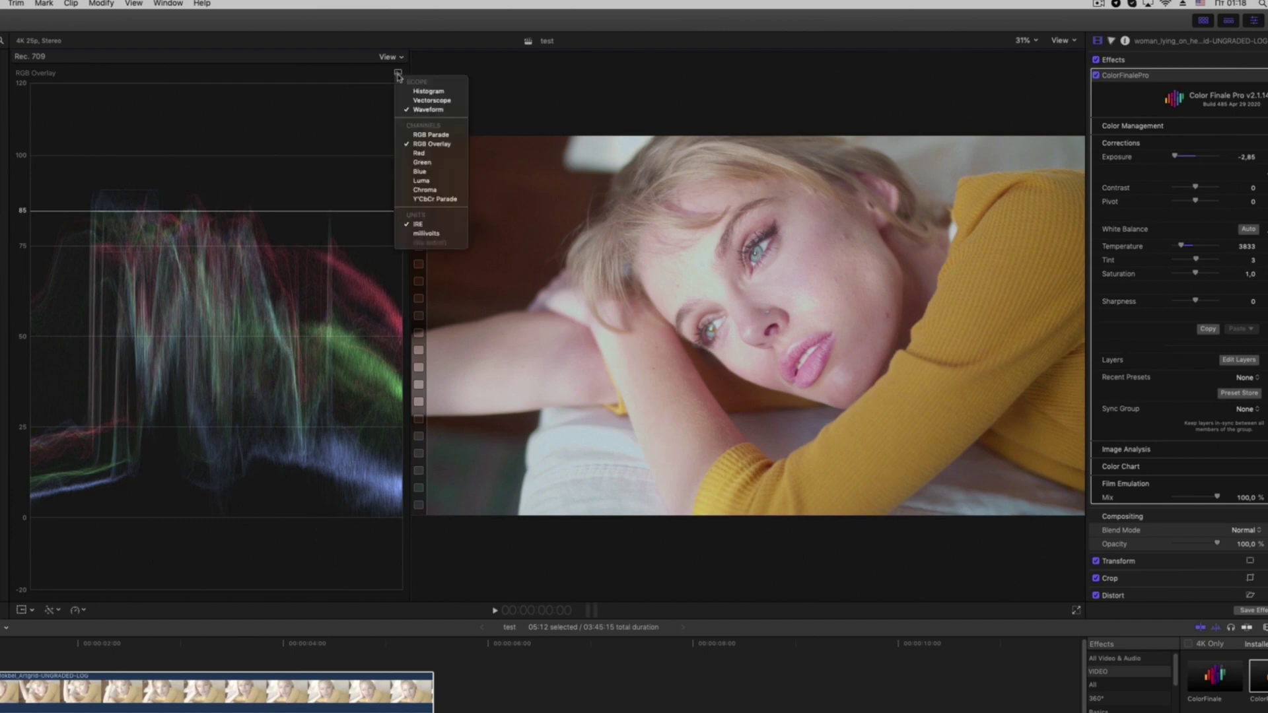
pyautogui.click(413, 135)
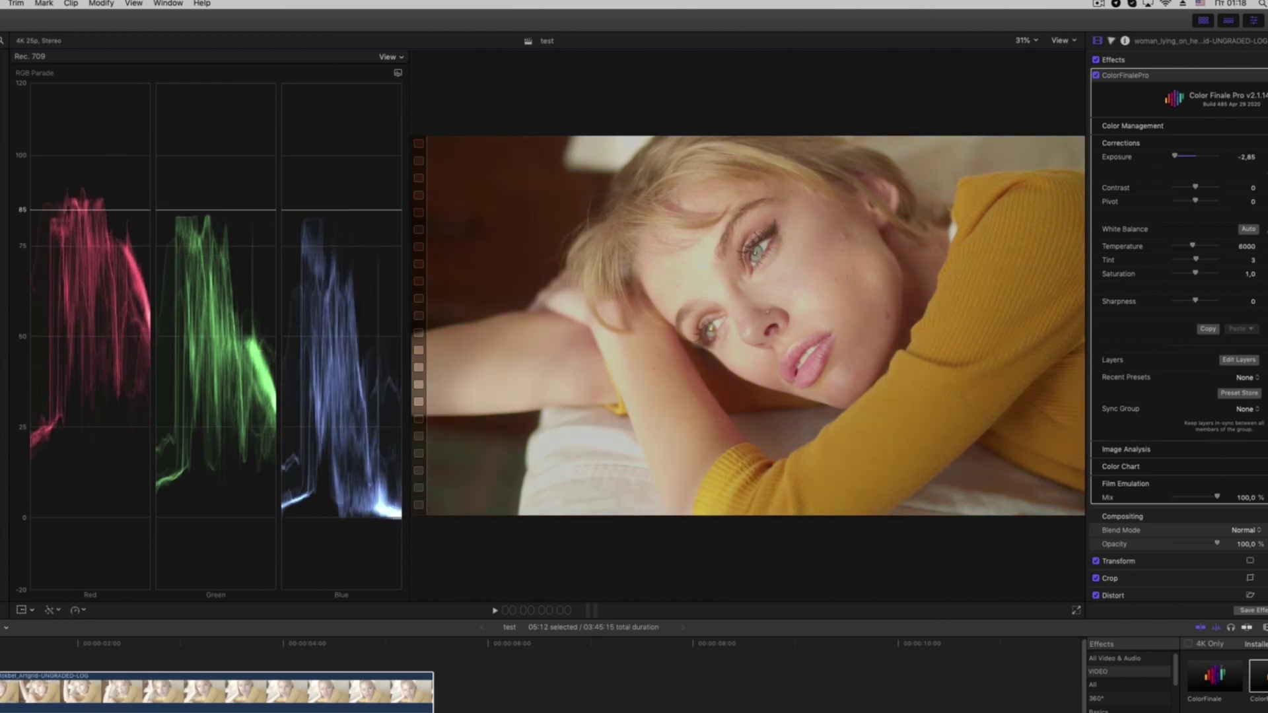
pyautogui.click(919, 166)
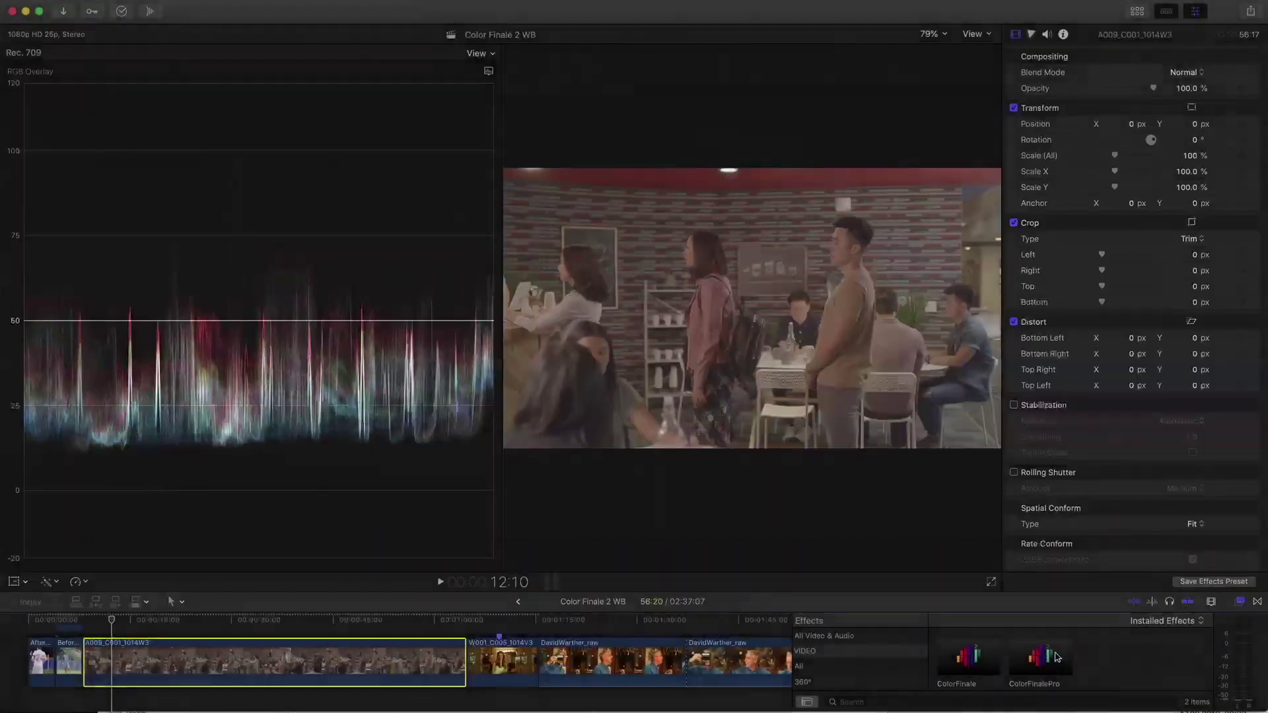
# Apply ColorFinalePro to A009 with Assume Log profile, raise Exposure to 0.84, and auto white-balance it.
pyautogui.moveTo(786, 674); pyautogui.dragTo(386, 659)
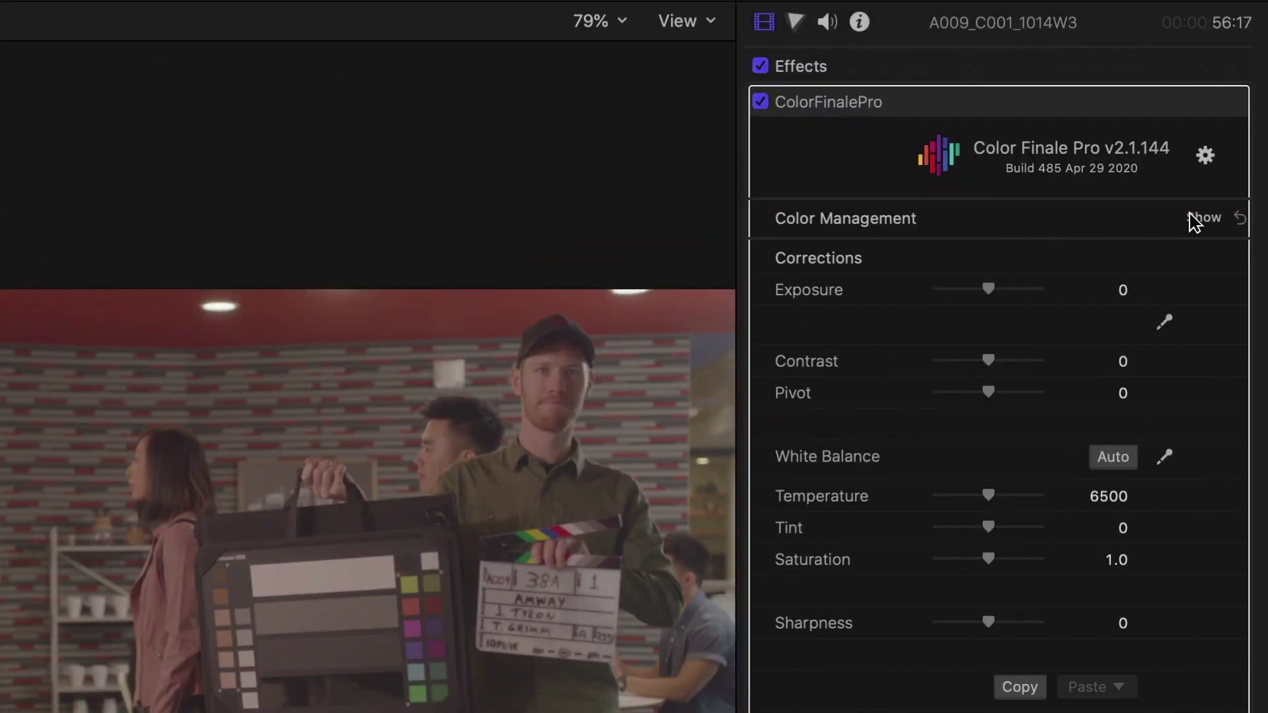
pyautogui.click(1227, 150)
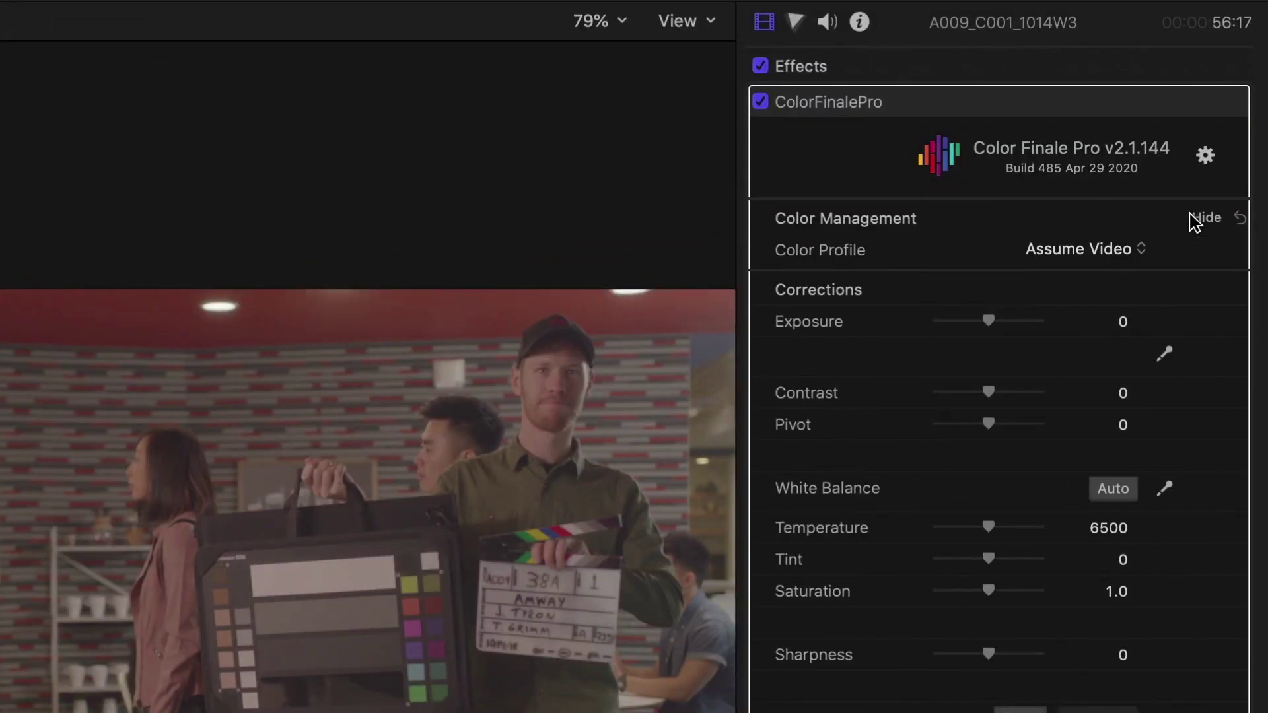
pyautogui.click(1171, 169)
pyautogui.click(1103, 272)
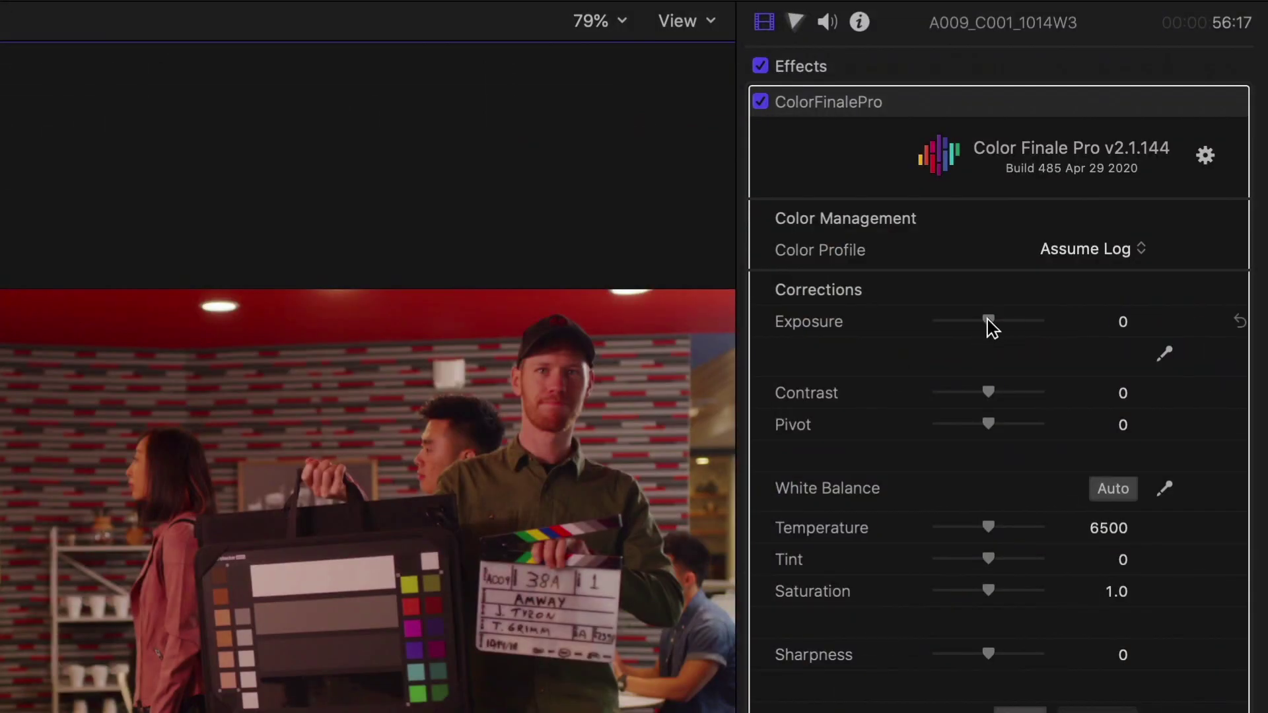
pyautogui.moveTo(988, 320); pyautogui.dragTo(1002, 322)
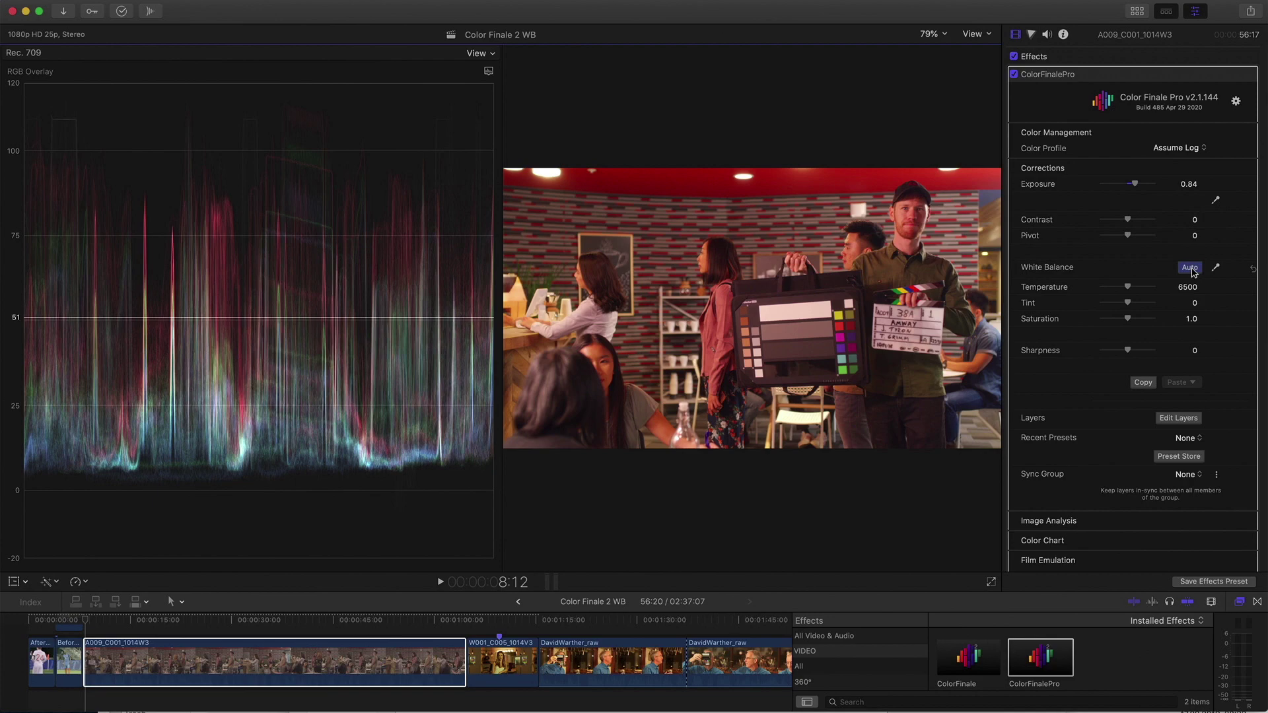
pyautogui.click(1192, 269)
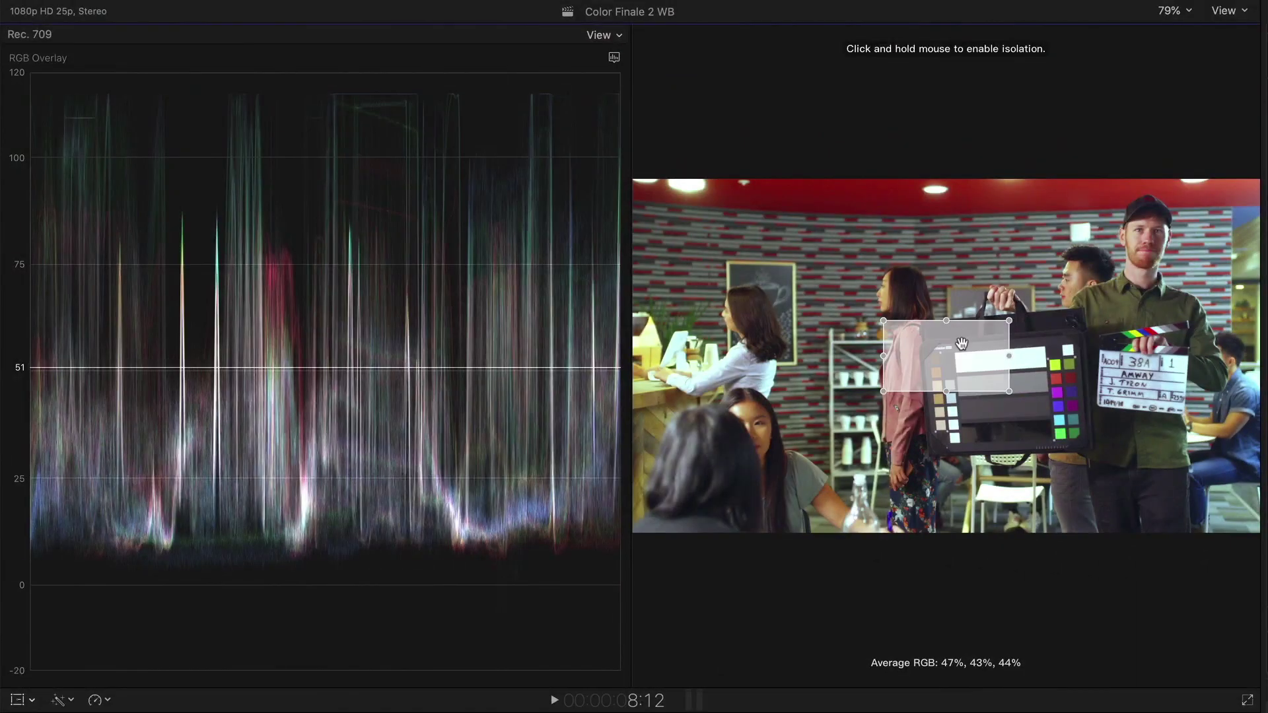
# Position and resize the isolation rectangle over the chart's white and grey patches.
pyautogui.moveTo(963, 343); pyautogui.dragTo(994, 377)
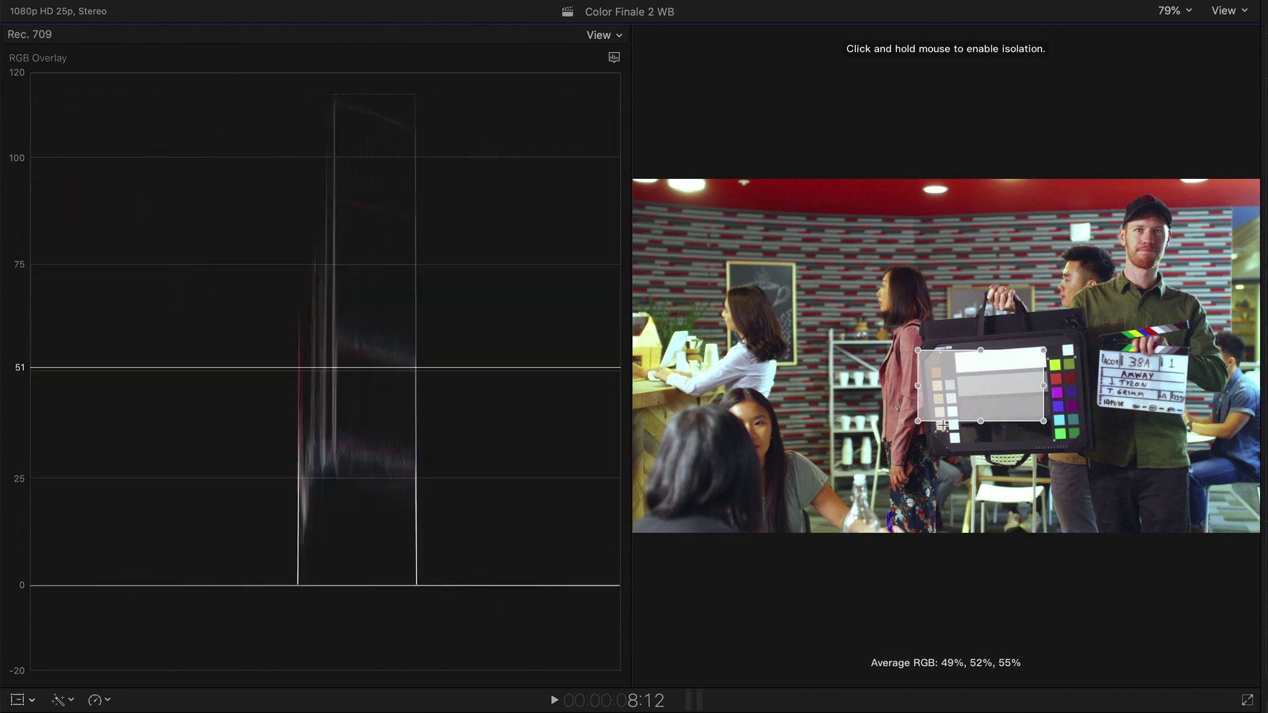
pyautogui.moveTo(944, 426); pyautogui.dragTo(969, 439)
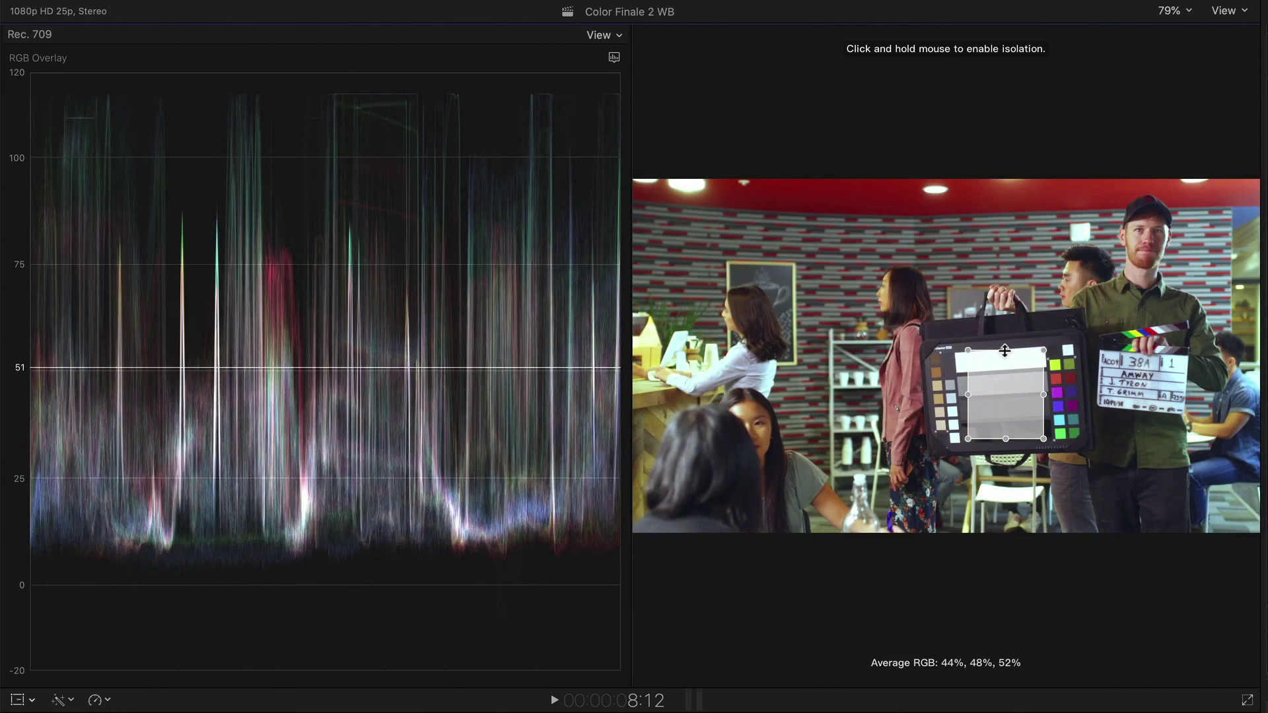
pyautogui.moveTo(1005, 351); pyautogui.dragTo(1004, 378)
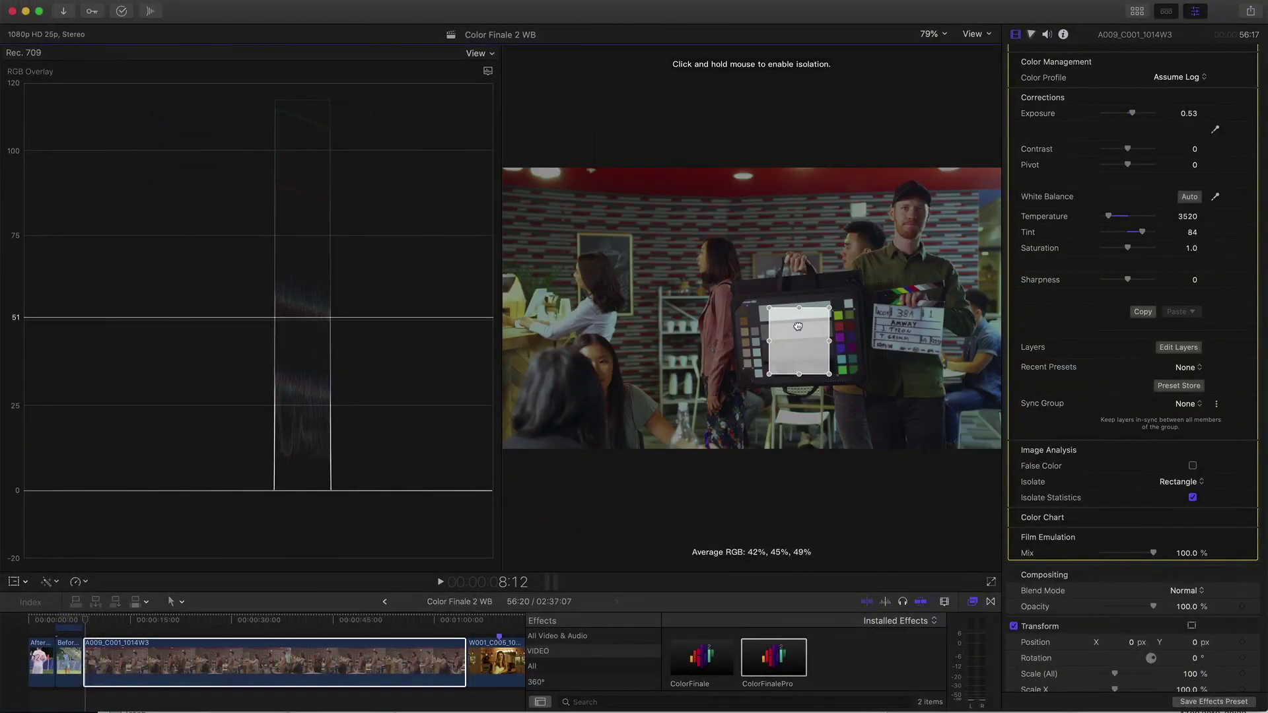
pyautogui.moveTo(797, 326); pyautogui.dragTo(798, 326)
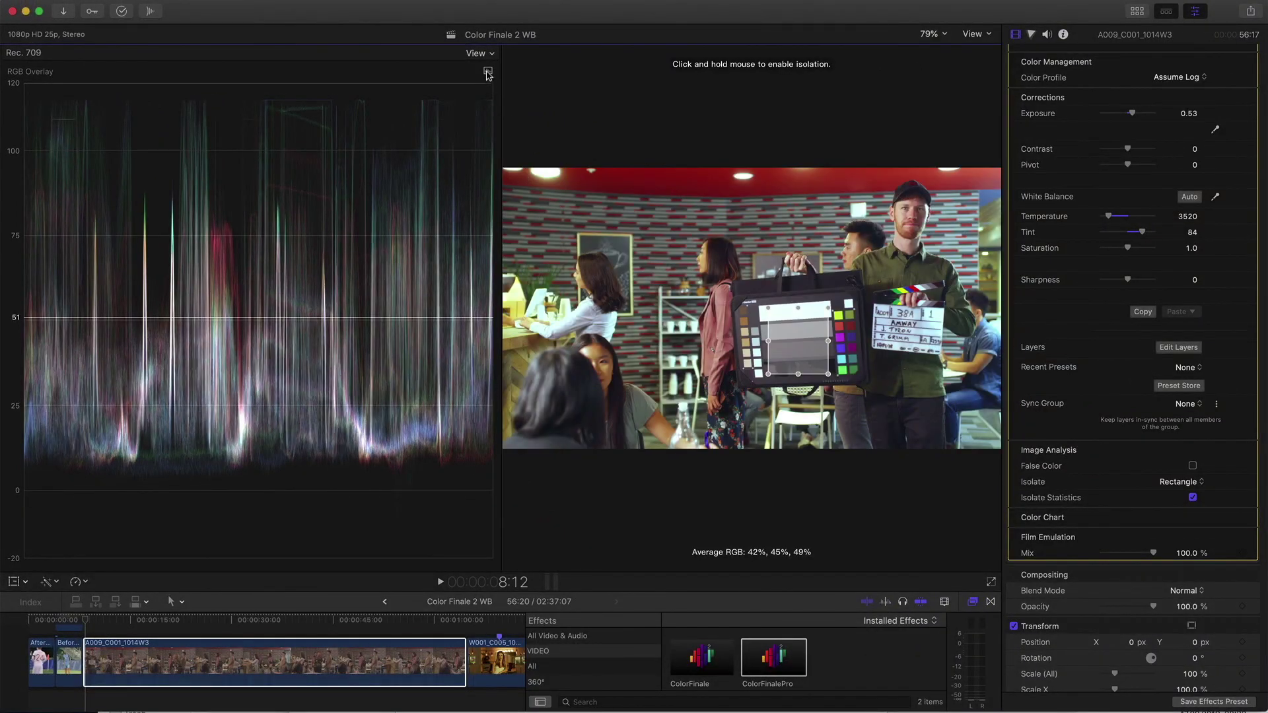
# Switch the scope to RGB Parade, reset Tint to 0, and re-sample white balance from the chart rectangle.
pyautogui.click(488, 71)
pyautogui.click(704, 239)
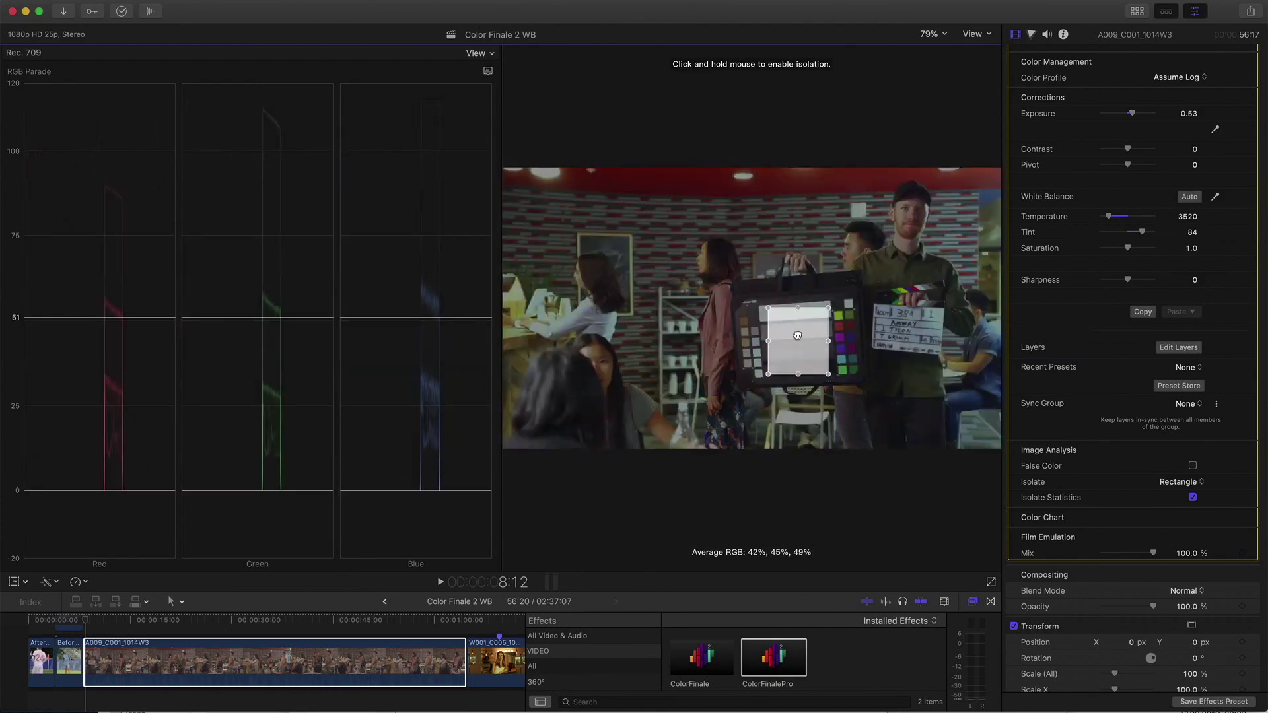
pyautogui.moveTo(798, 335); pyautogui.dragTo(798, 336)
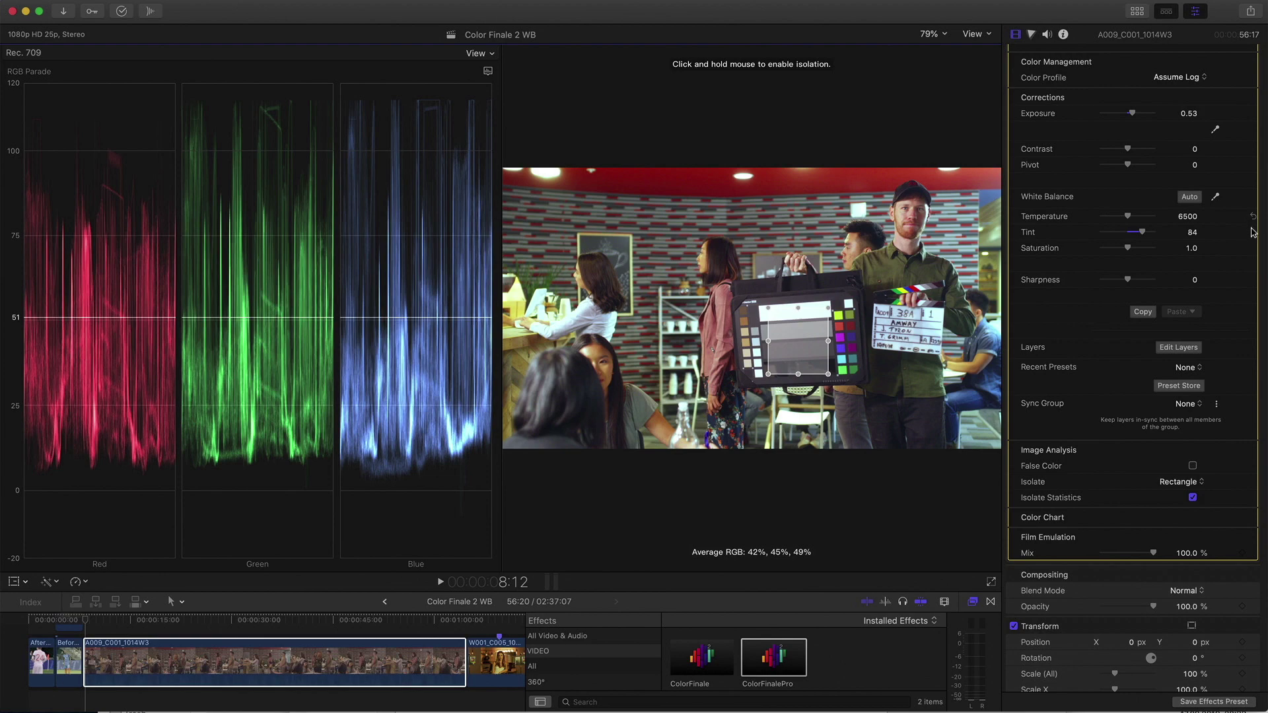
pyautogui.click(1253, 232)
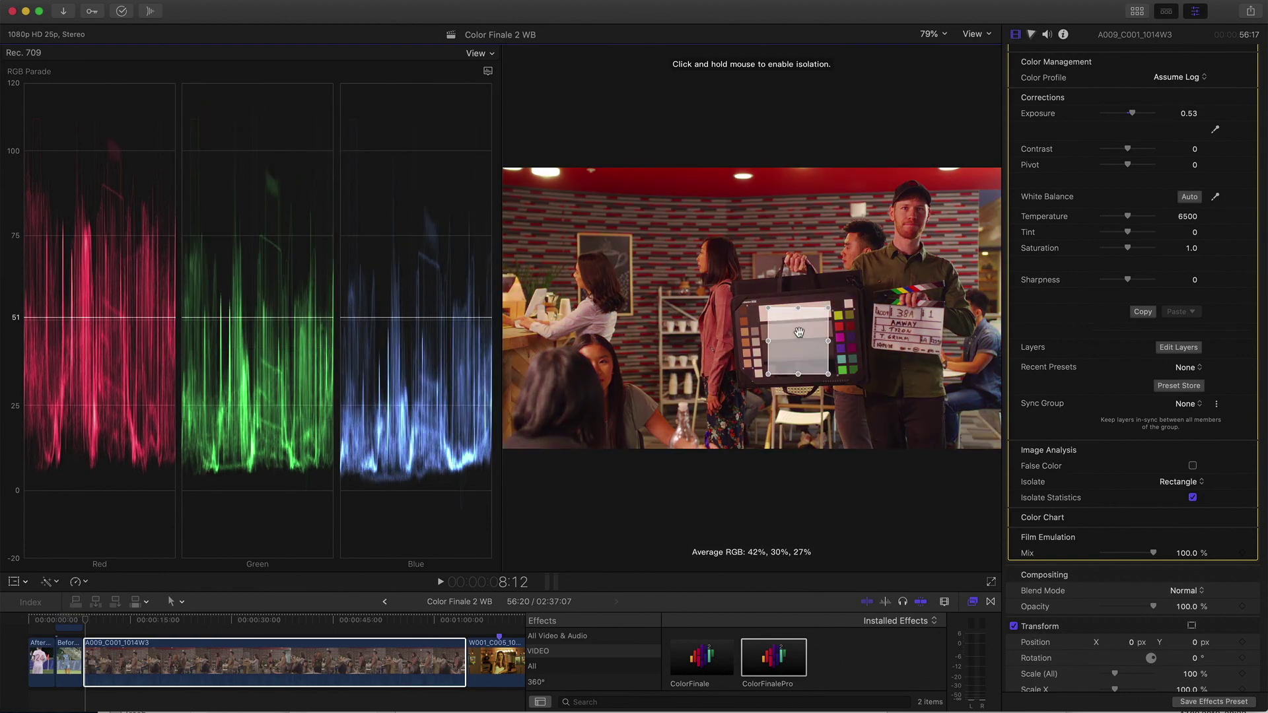
pyautogui.moveTo(799, 332); pyautogui.dragTo(796, 331)
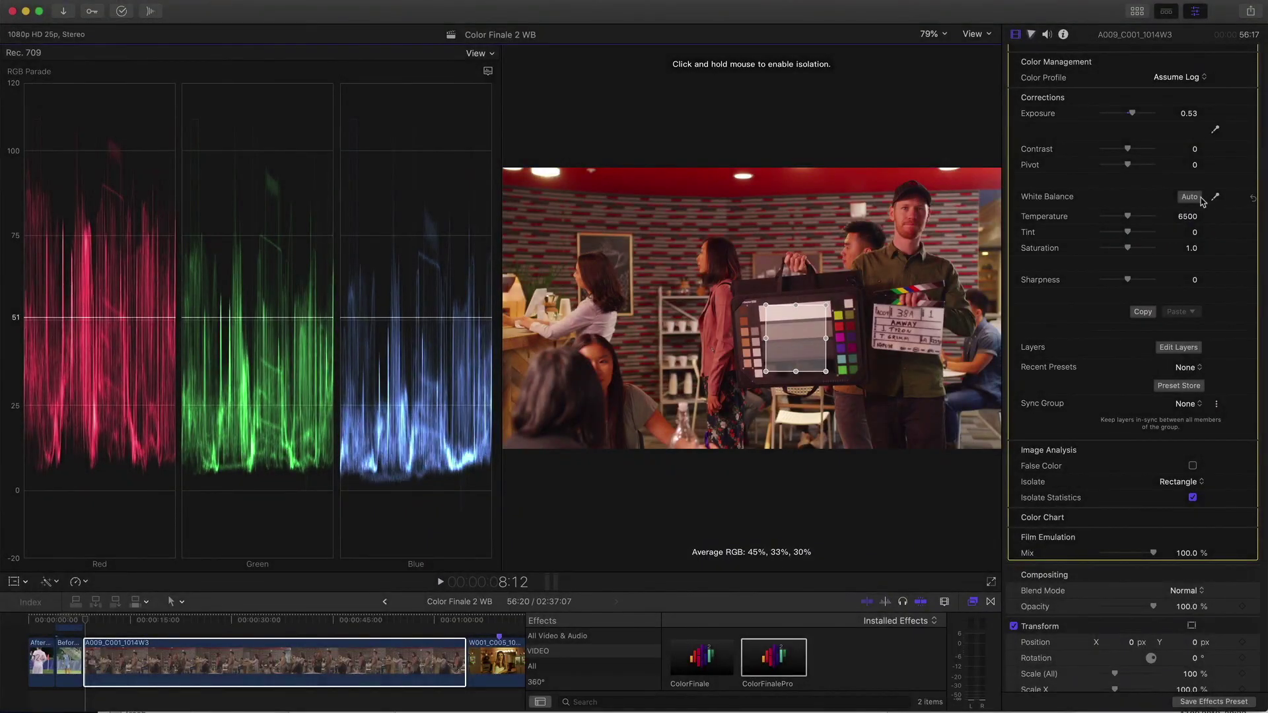
pyautogui.click(786, 347)
pyautogui.moveTo(786, 346); pyautogui.dragTo(786, 344)
# Turn off rectangle isolation, enlarge the picture, and toggle the grade off and on to compare.
pyautogui.click(1188, 482)
pyautogui.click(1186, 474)
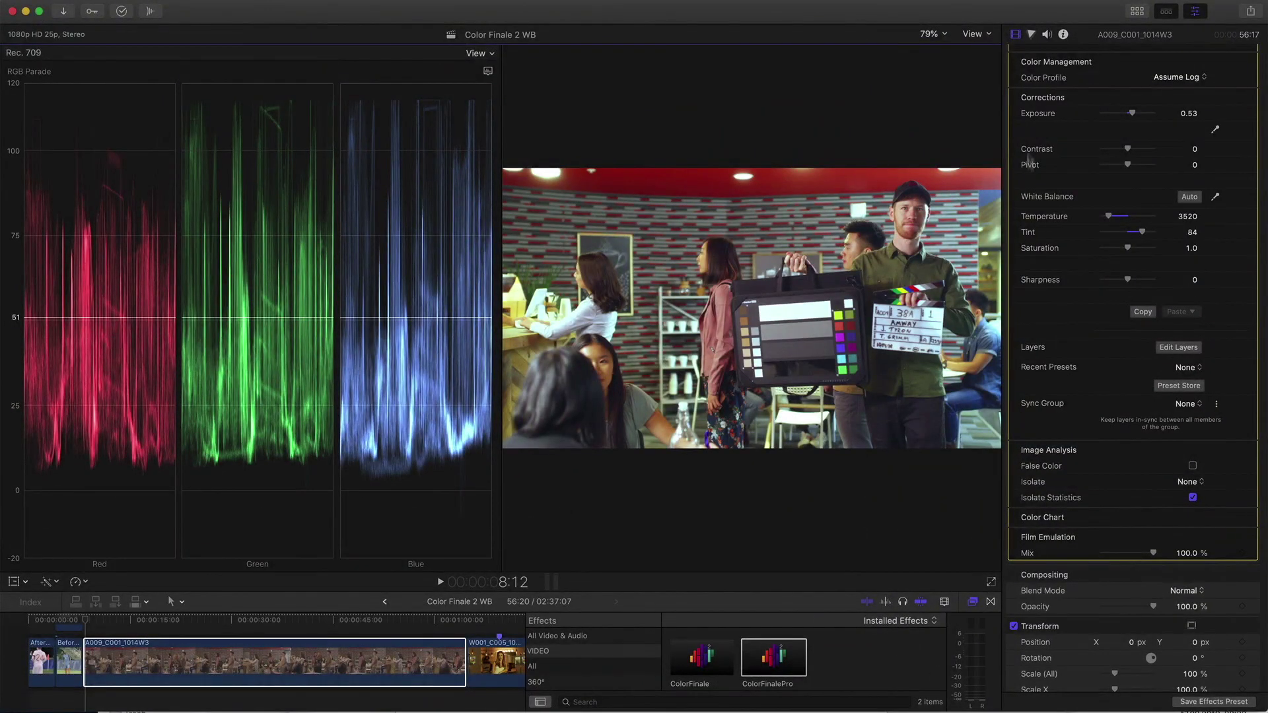
pyautogui.scroll(5, 1028, 150)
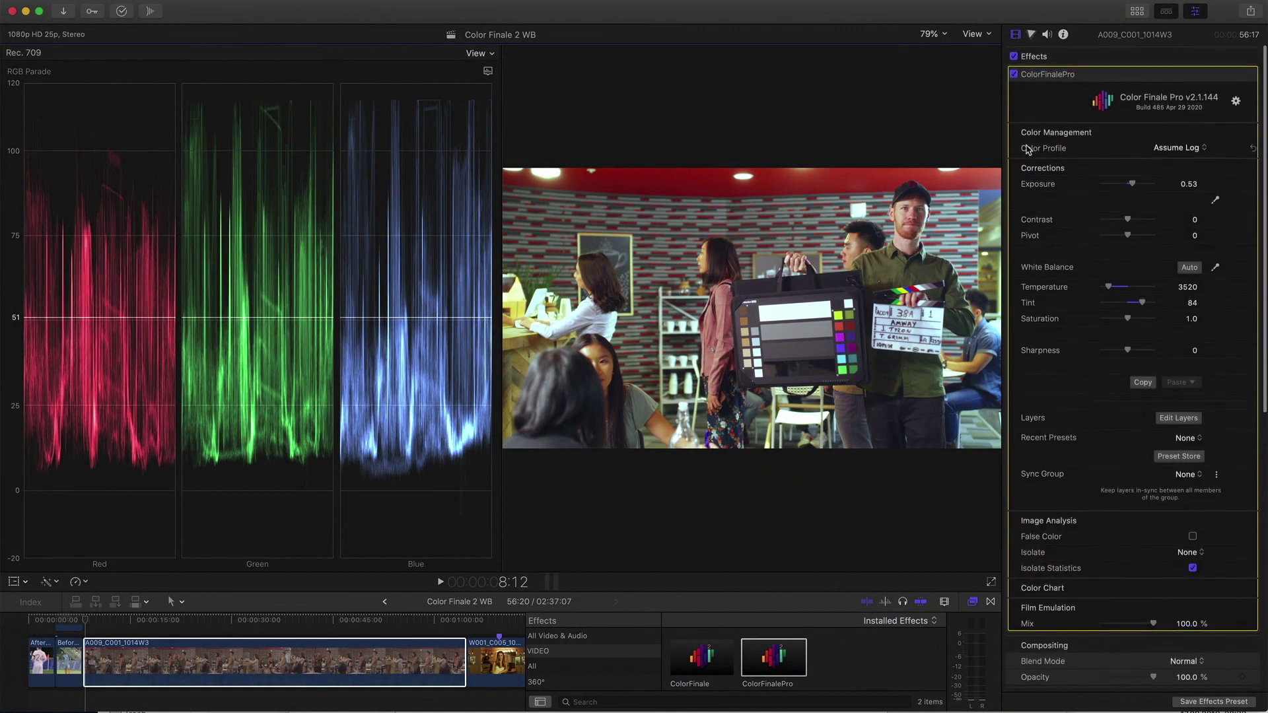
pyautogui.press('super+7')
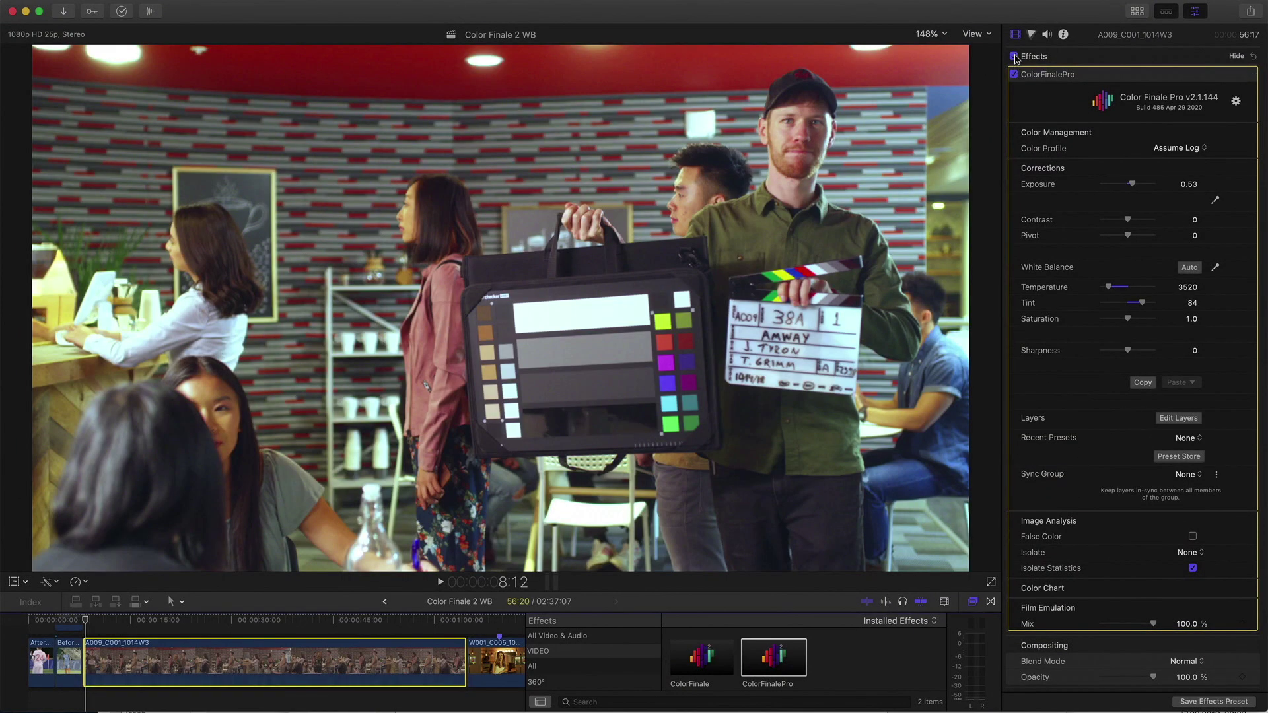
pyautogui.click(1015, 57)
pyautogui.click(1015, 57)
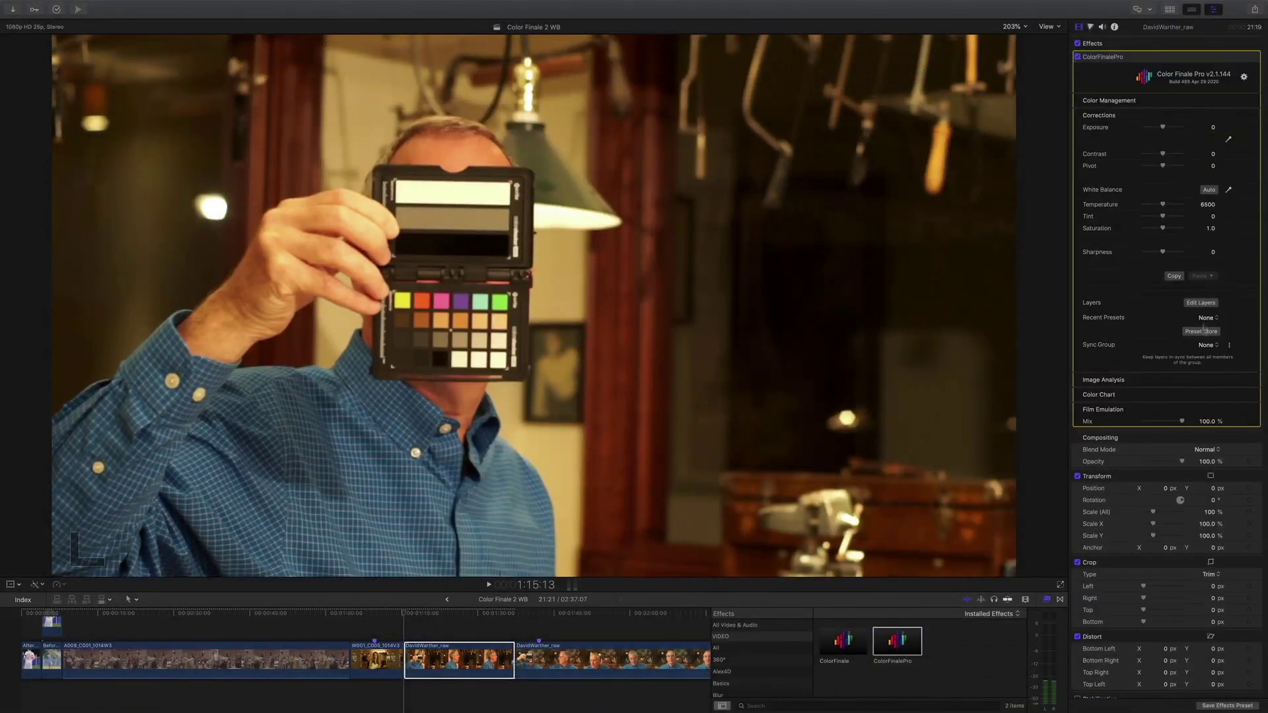
# Set the color chart to ColorChecker Passport Video and enable Match.
pyautogui.moveTo(1211, 399)
pyautogui.click(1244, 396)
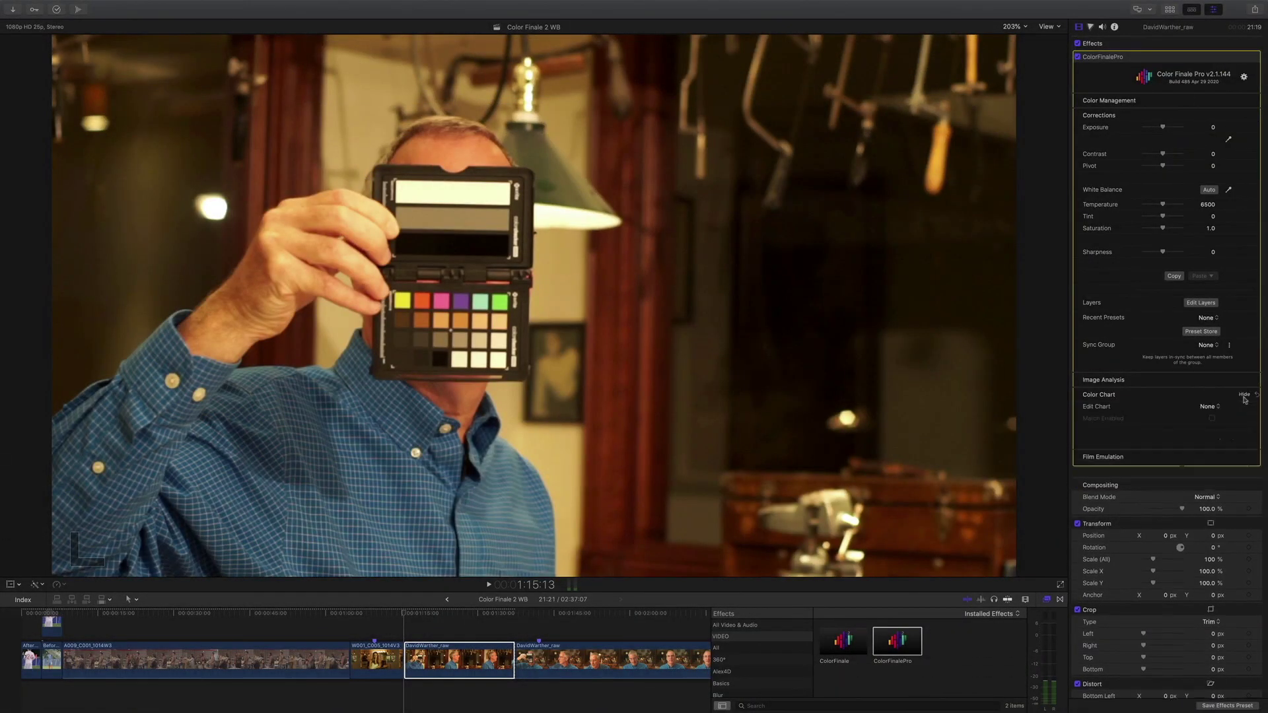
pyautogui.click(1210, 408)
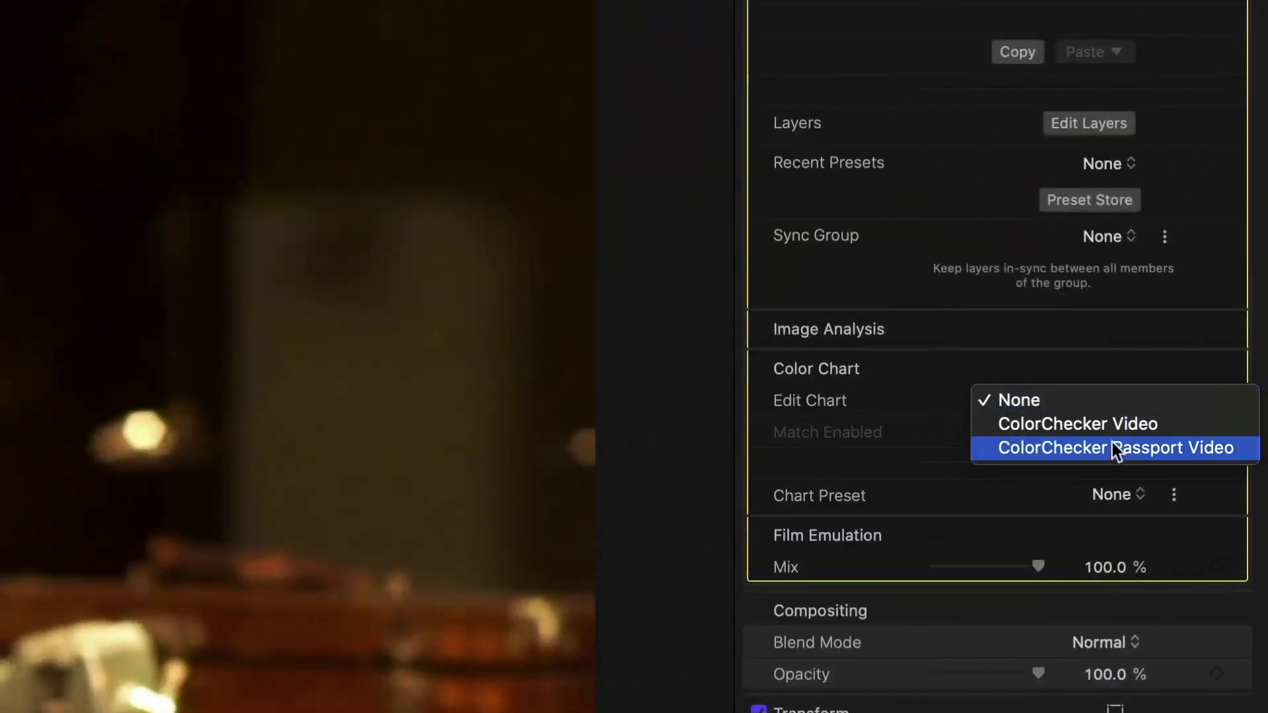
pyautogui.click(1210, 426)
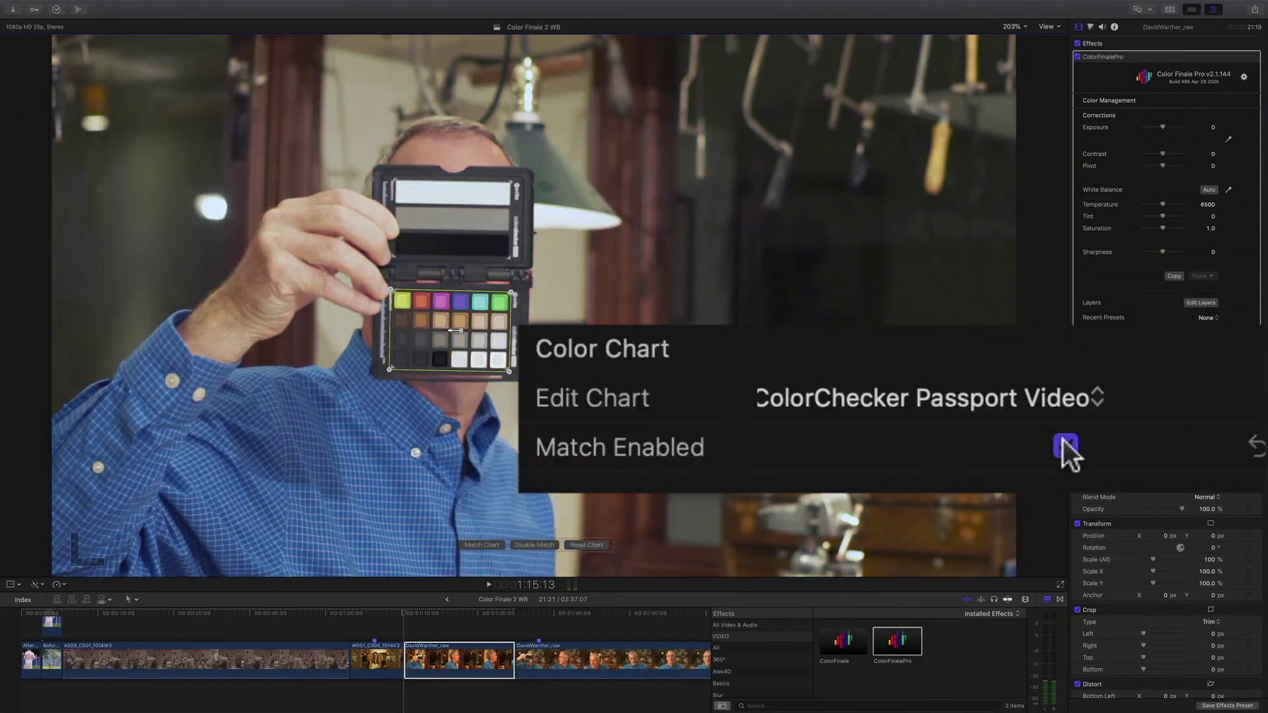
pyautogui.click(1212, 419)
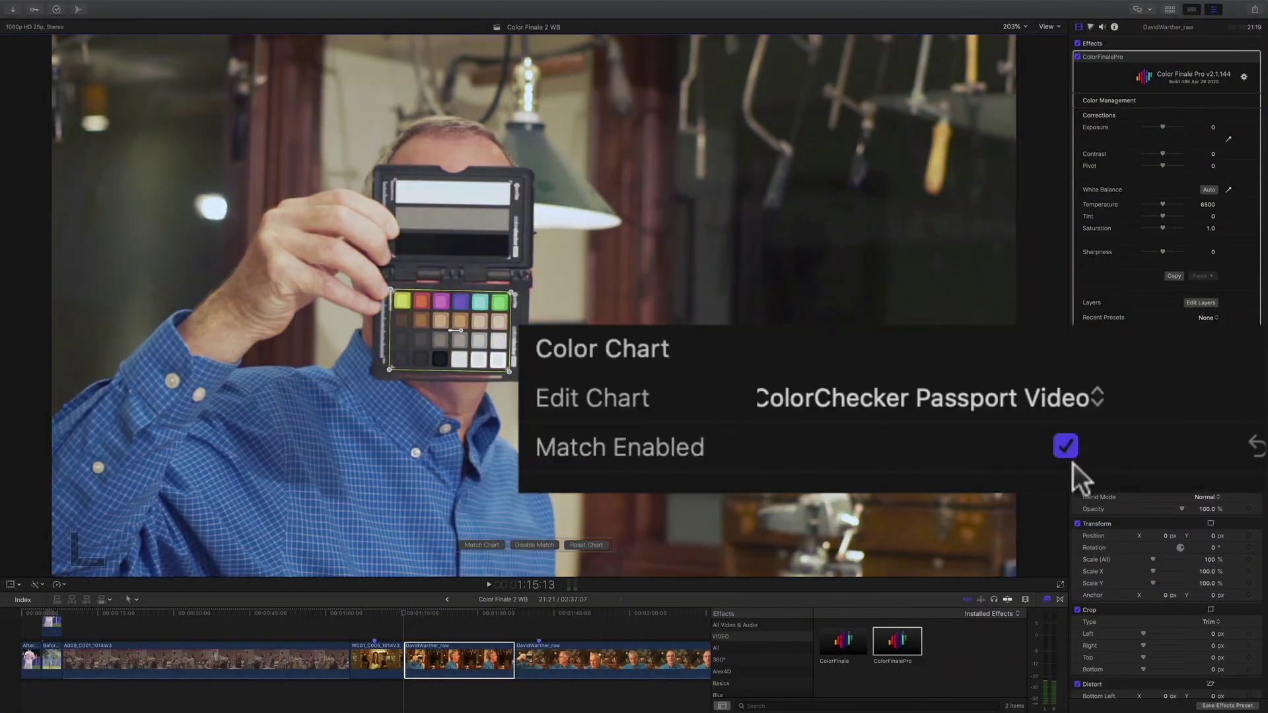
# Save the chart match as the INTERVIEW preset and apply that preset to a clip.
pyautogui.click(1231, 442)
pyautogui.click(1232, 452)
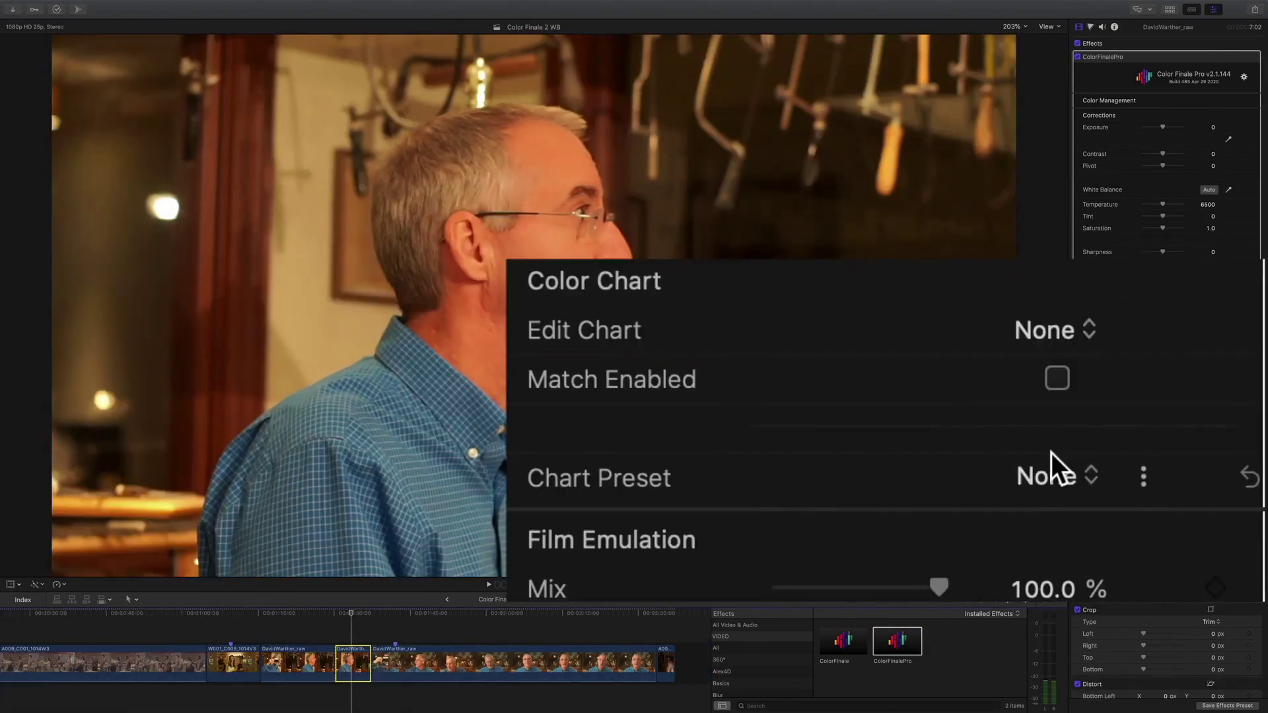
pyautogui.click(1209, 441)
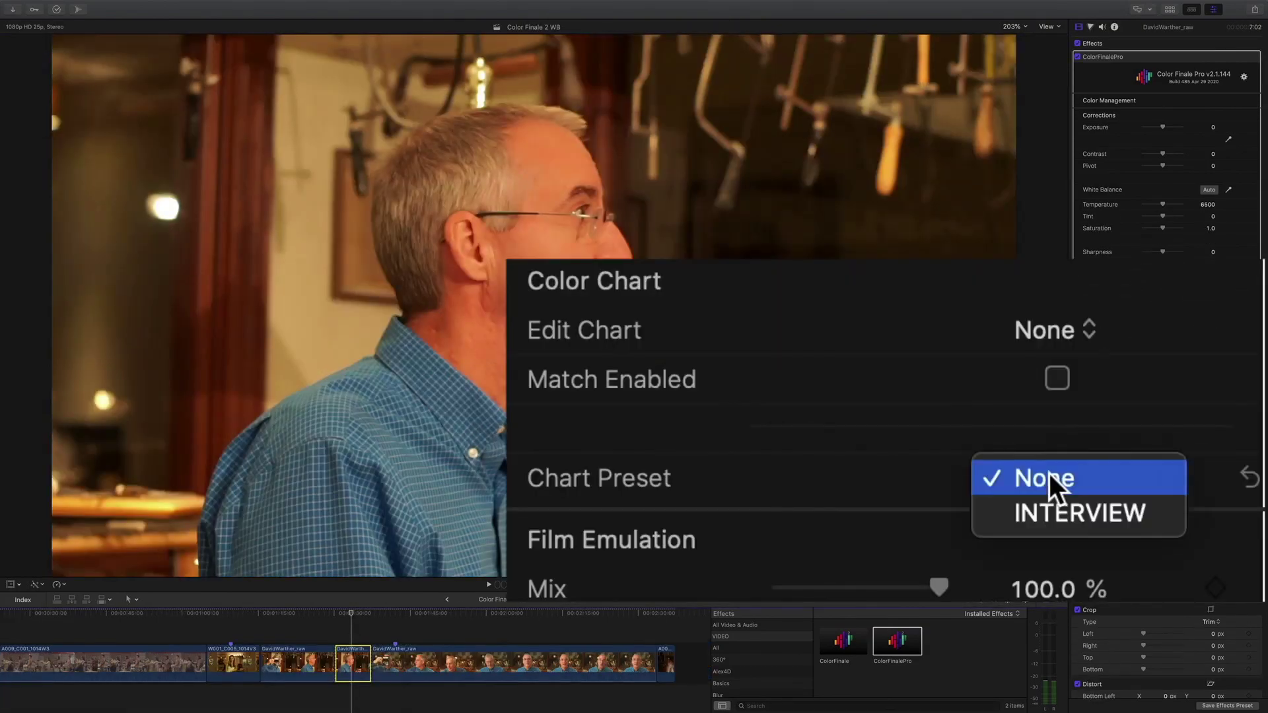
pyautogui.click(1051, 512)
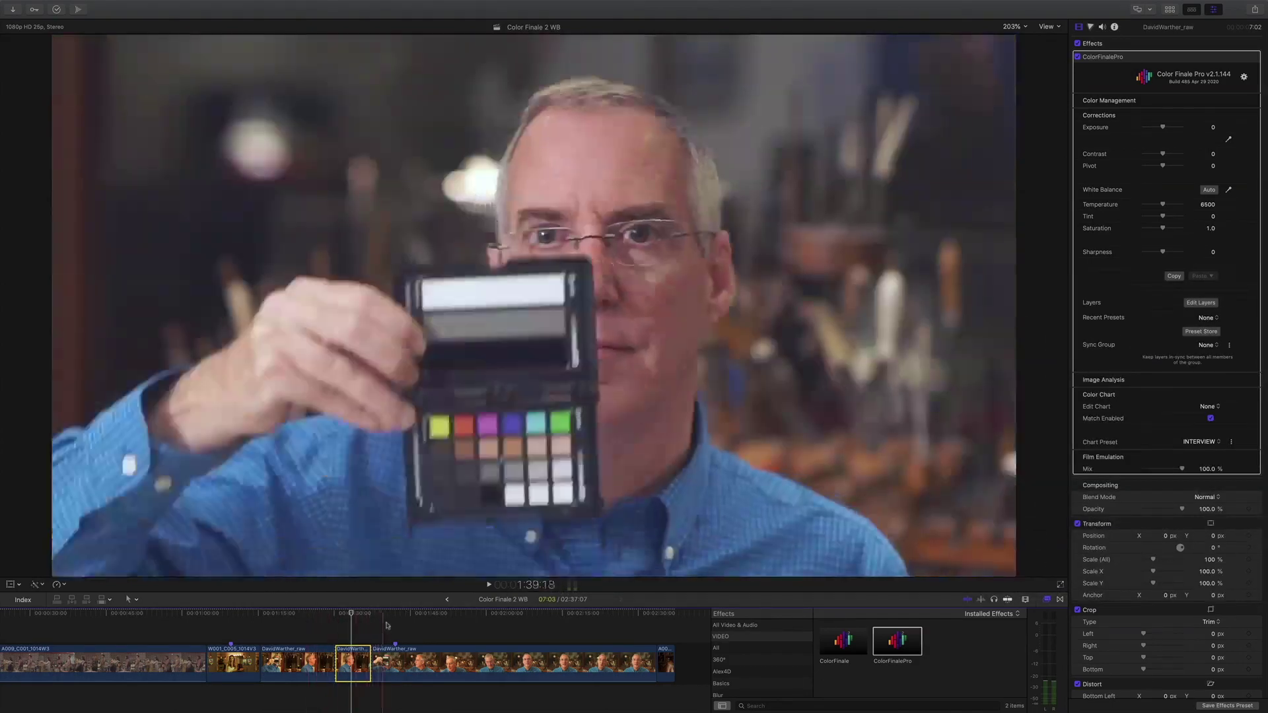
# Apply ColorFinalePro to the next interview clip, then deselect it.
pyautogui.click(395, 661)
pyautogui.moveTo(897, 641); pyautogui.dragTo(532, 687)
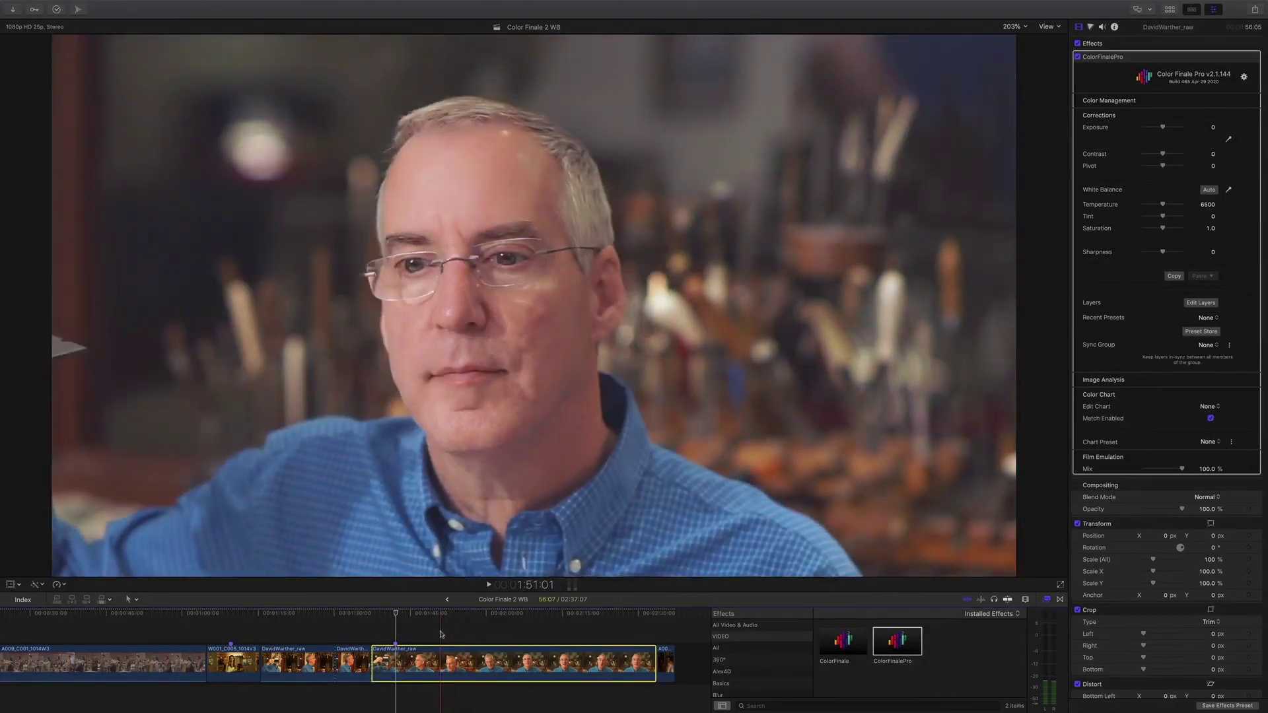
pyautogui.click(440, 634)
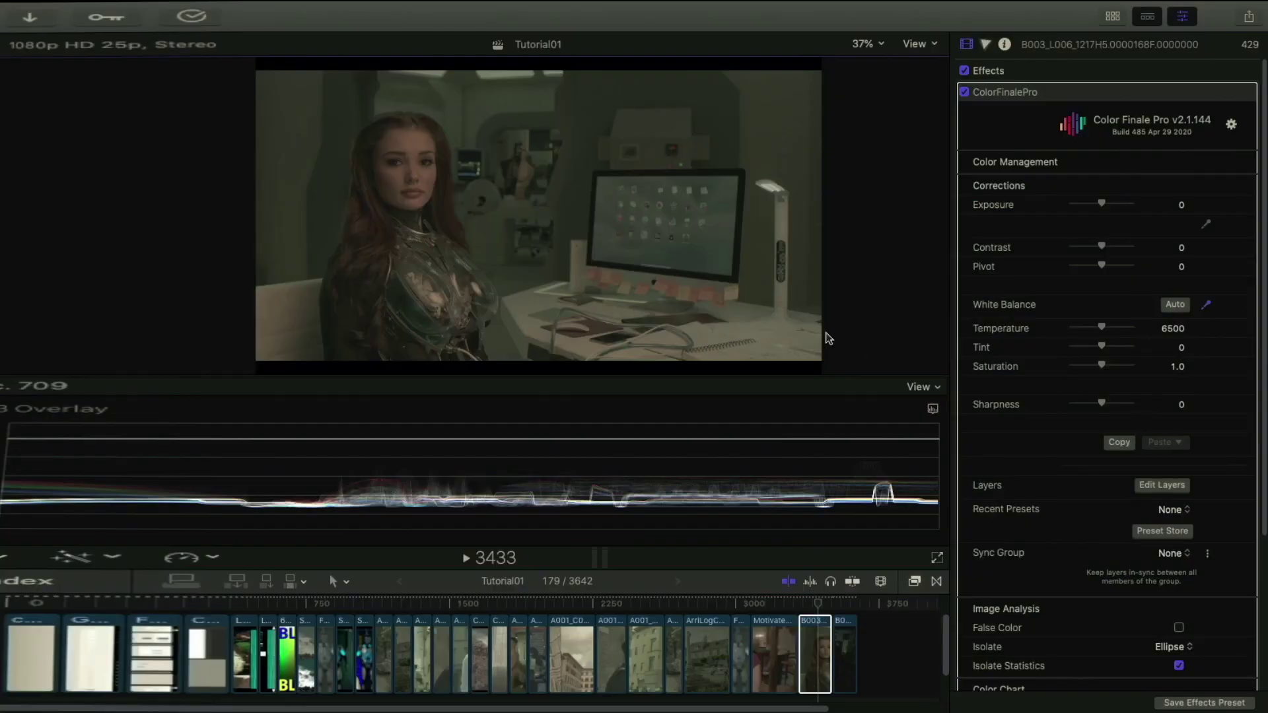
# Pick white balance from a neutral area and set Isolate to Ellipse.
pyautogui.click(778, 323)
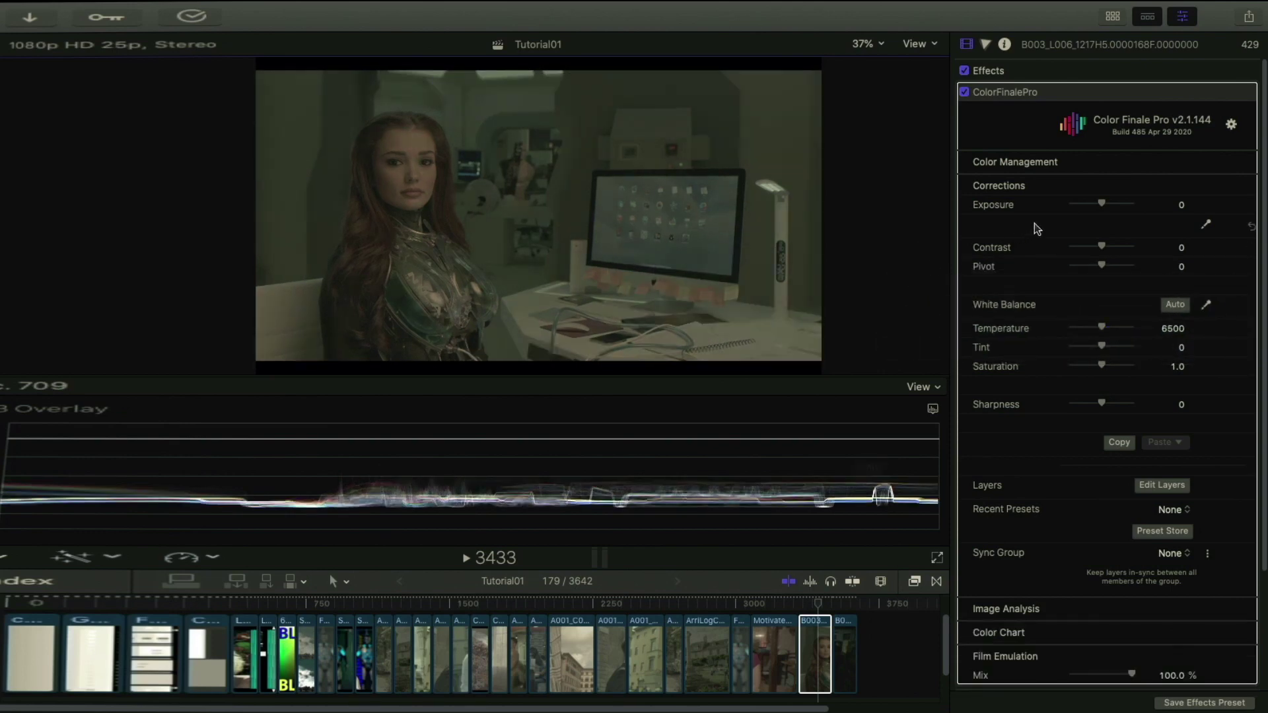
pyautogui.click(1232, 608)
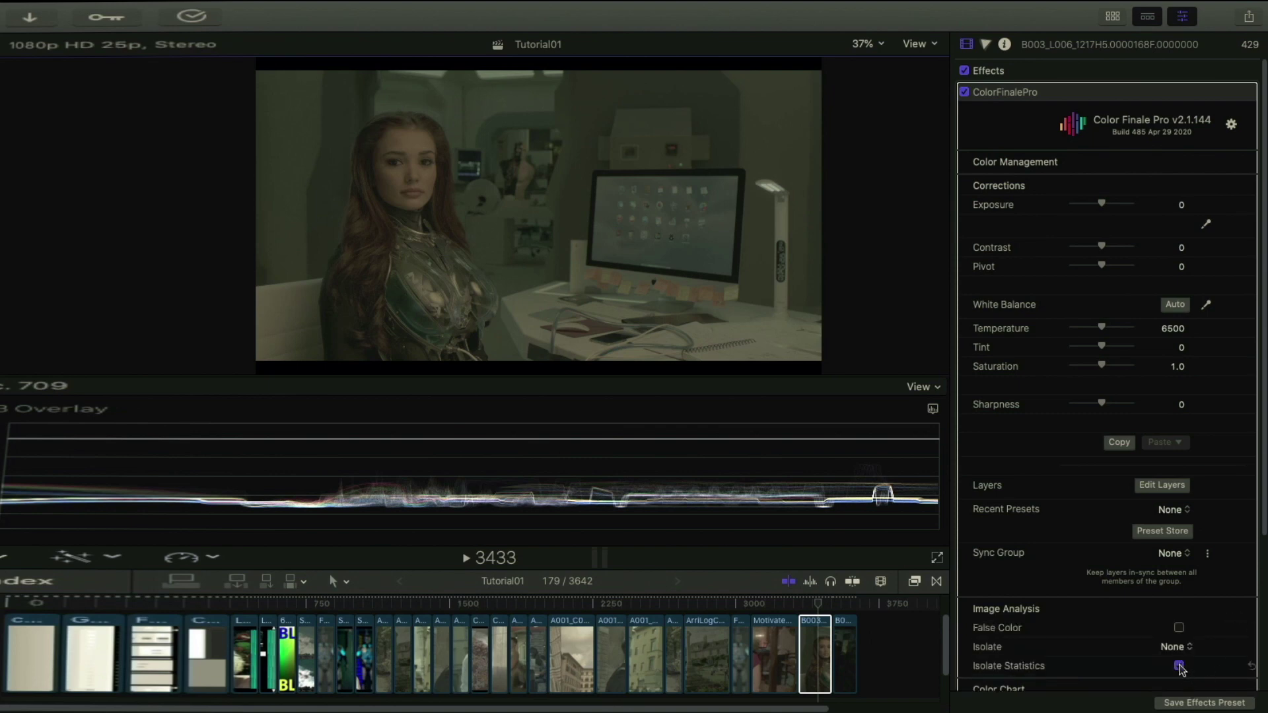
pyautogui.click(1175, 647)
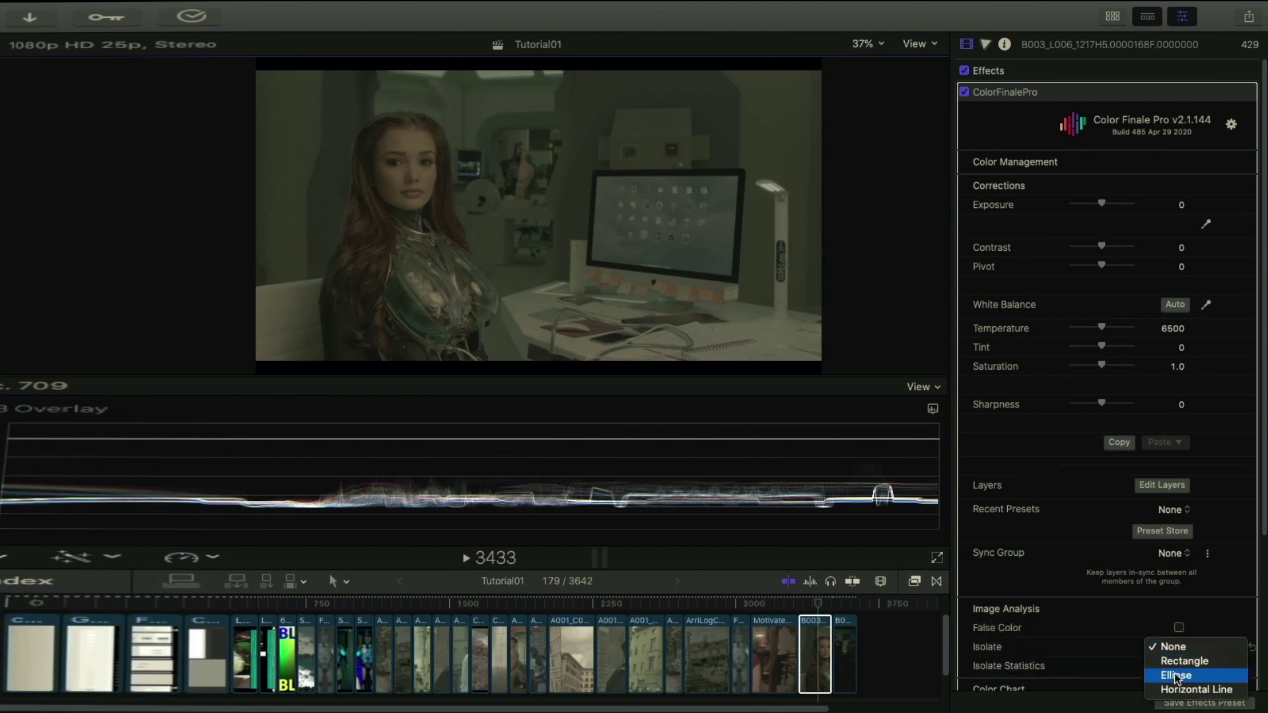
pyautogui.click(1175, 675)
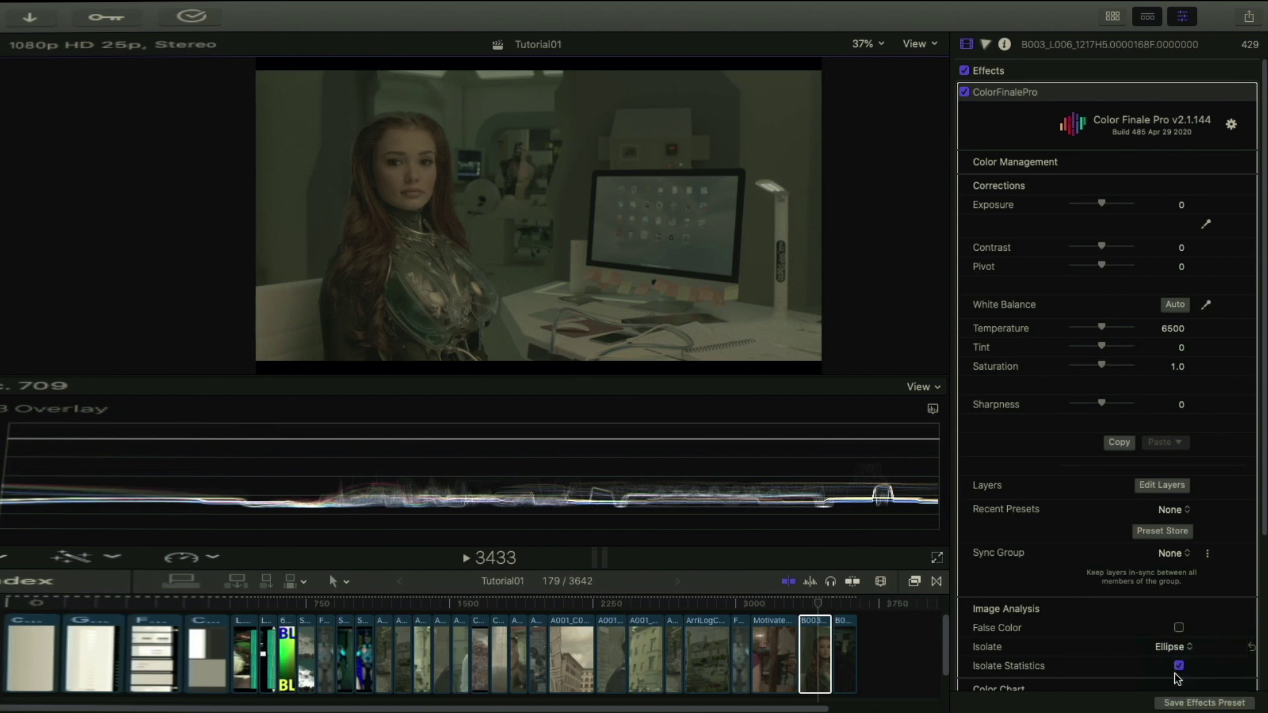
# Raise Contrast and Exposure to 1.5, lower Pivot to -17, reshape the ellipse, and set Temperature 4619.
pyautogui.click(1110, 246)
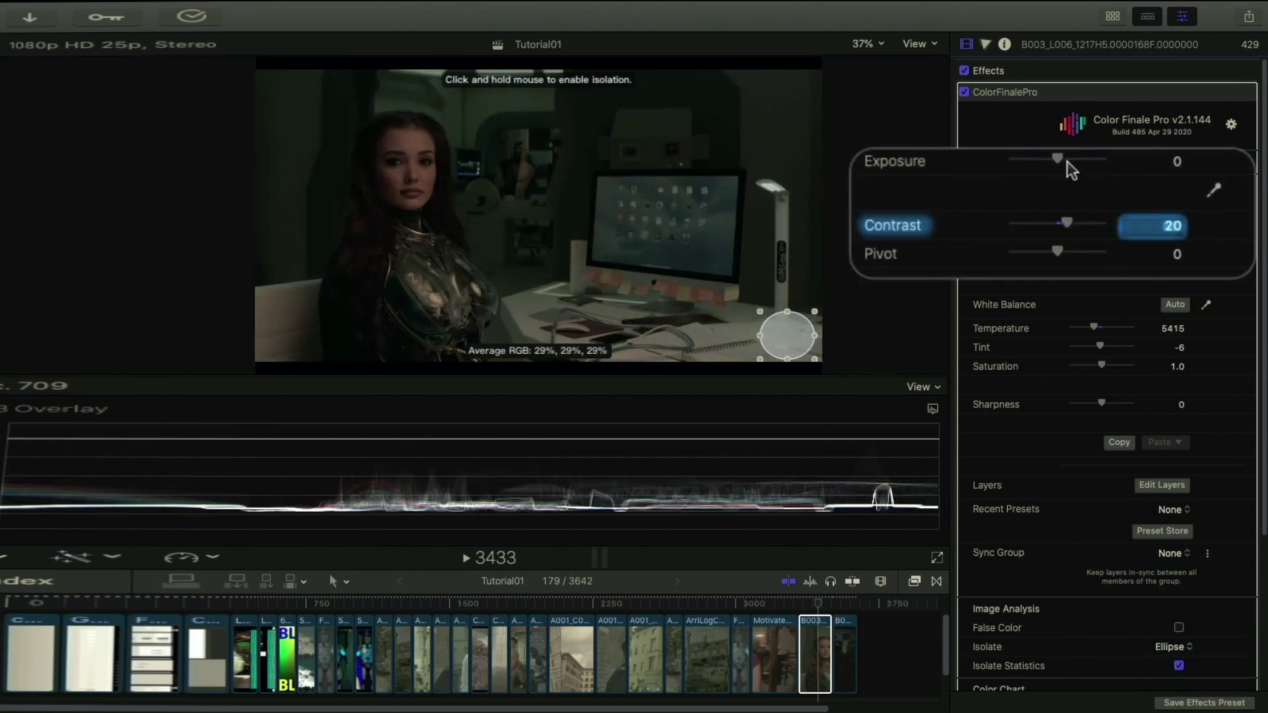
pyautogui.moveTo(1068, 161); pyautogui.dragTo(1078, 160)
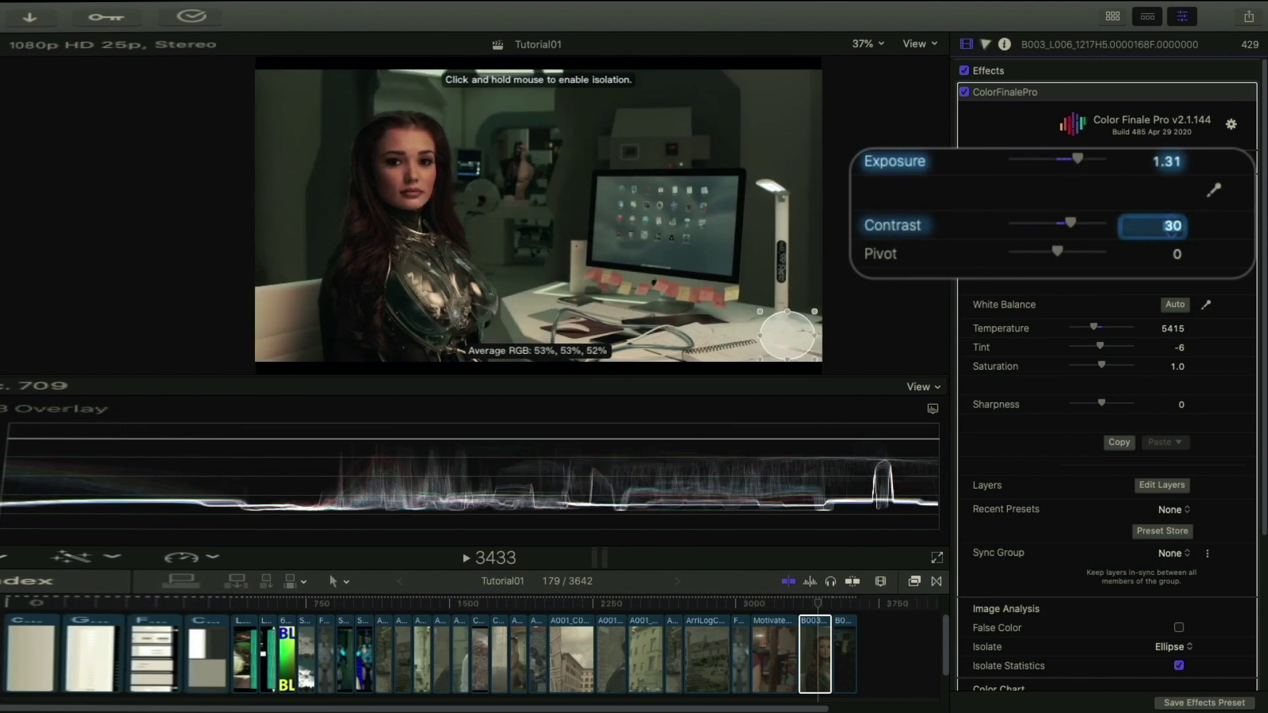
pyautogui.moveTo(1054, 259); pyautogui.dragTo(1050, 255)
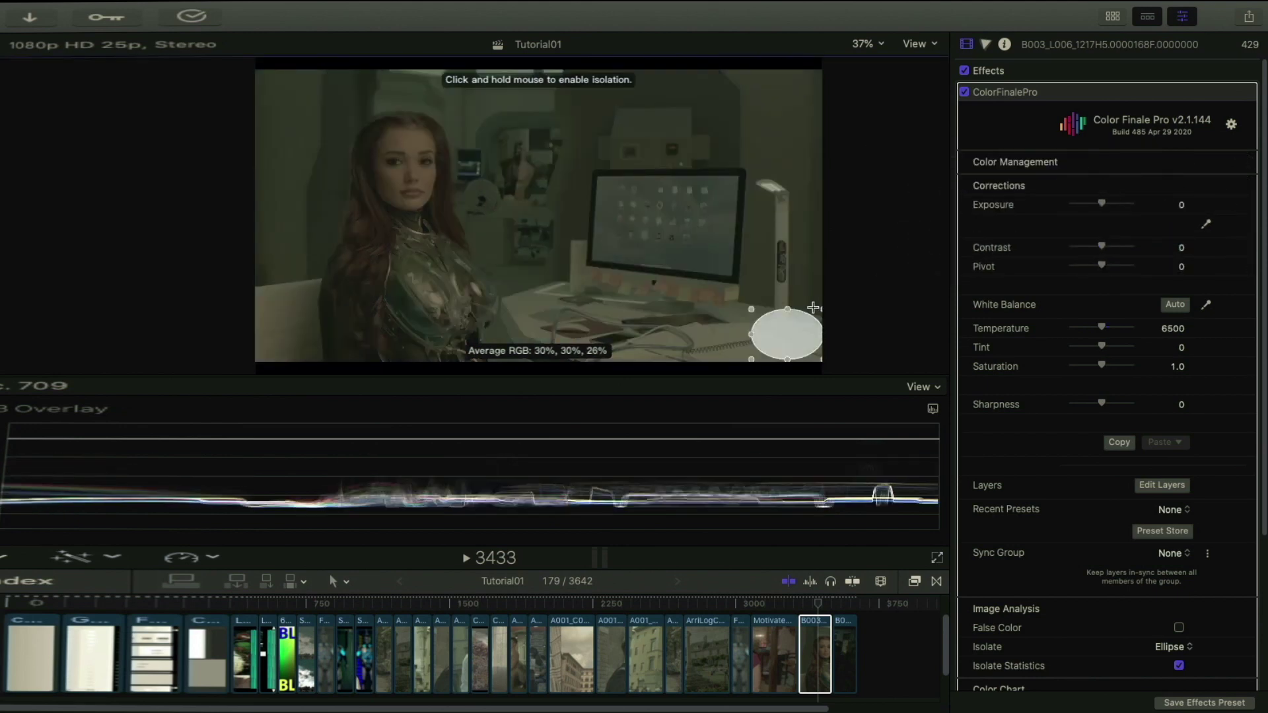
pyautogui.moveTo(824, 310); pyautogui.dragTo(761, 335)
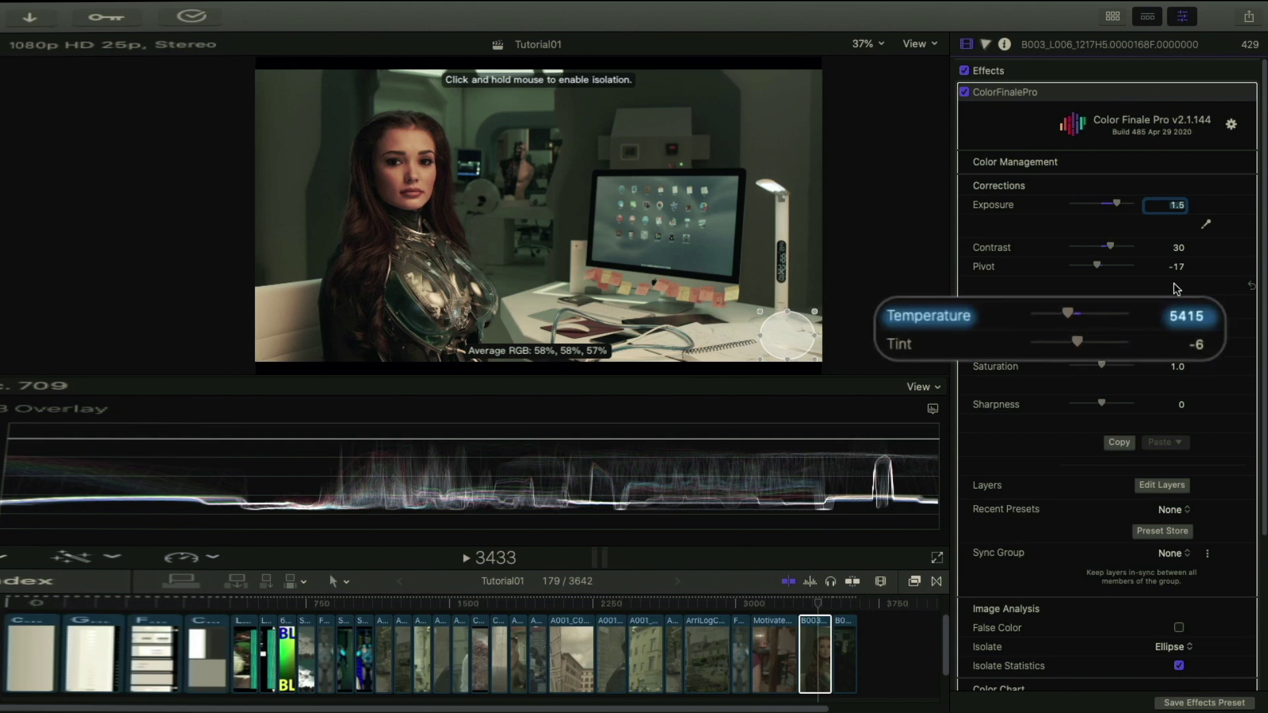
pyautogui.click(1057, 312)
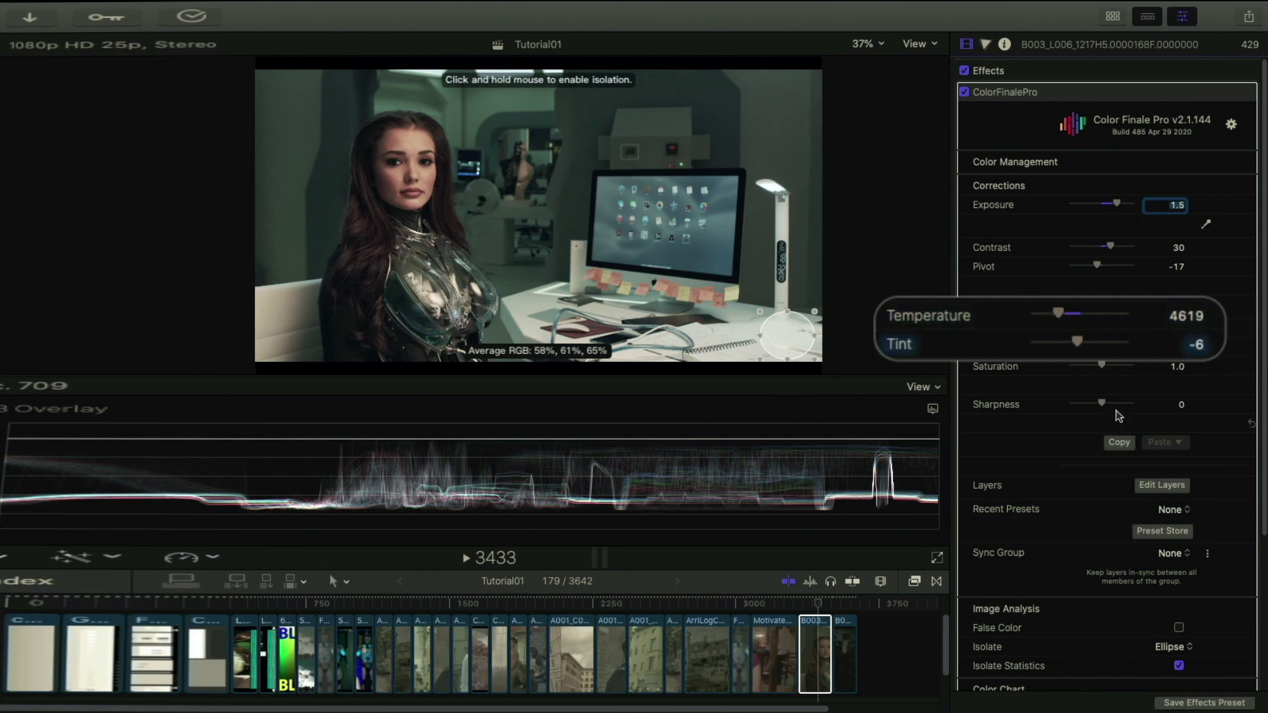
# Set Saturation to 1.5 and toggle the grade off and on to compare.
pyautogui.click(1178, 368)
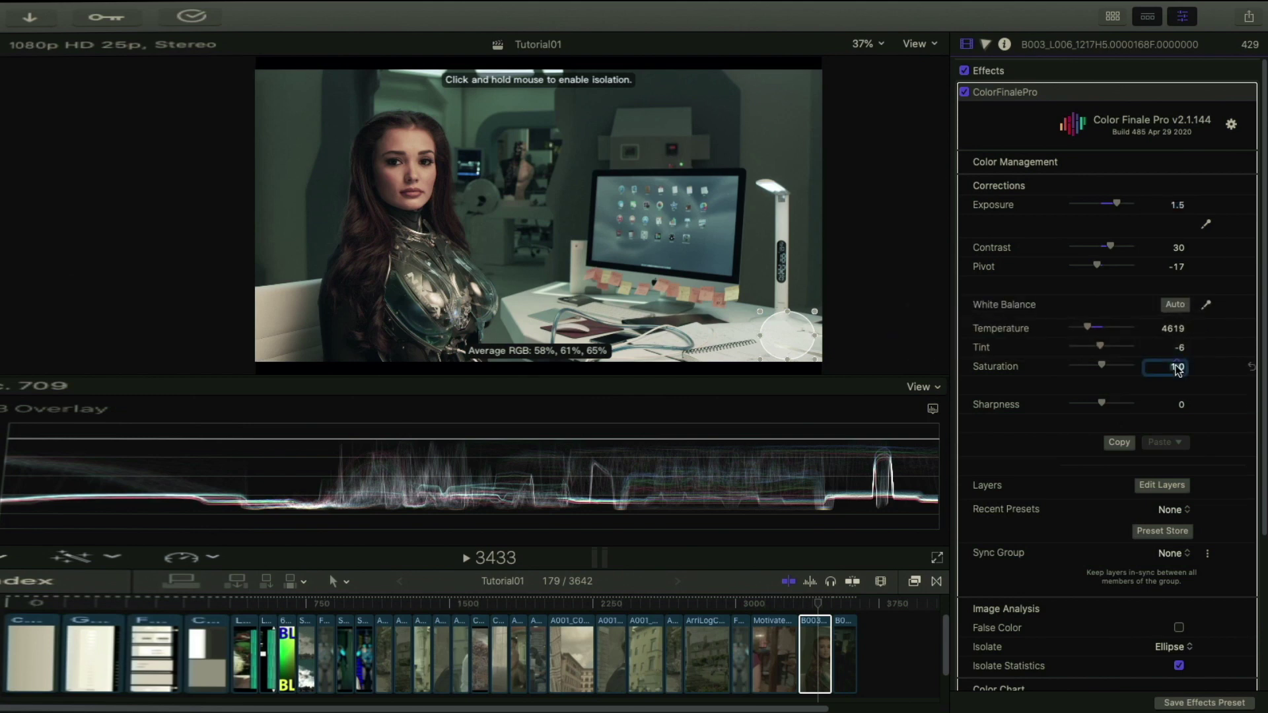
pyautogui.write('1.5')
pyautogui.press('Return')
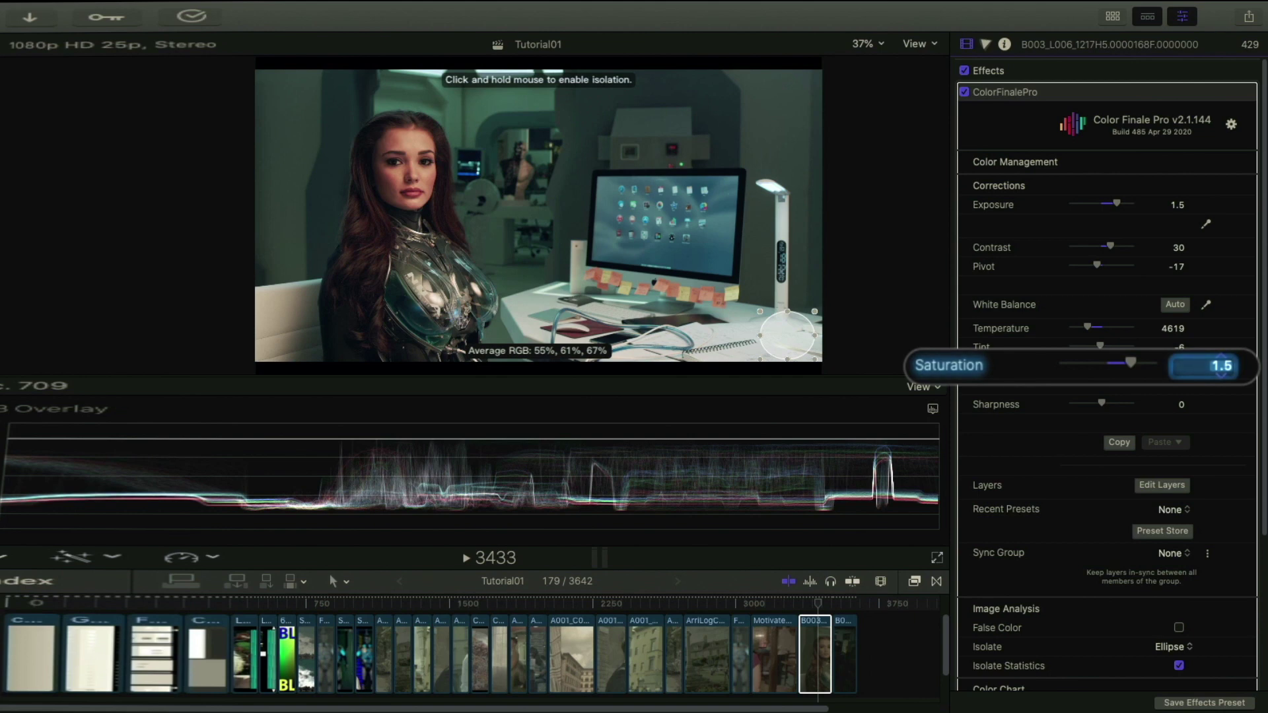
pyautogui.click(964, 92)
pyautogui.click(964, 92)
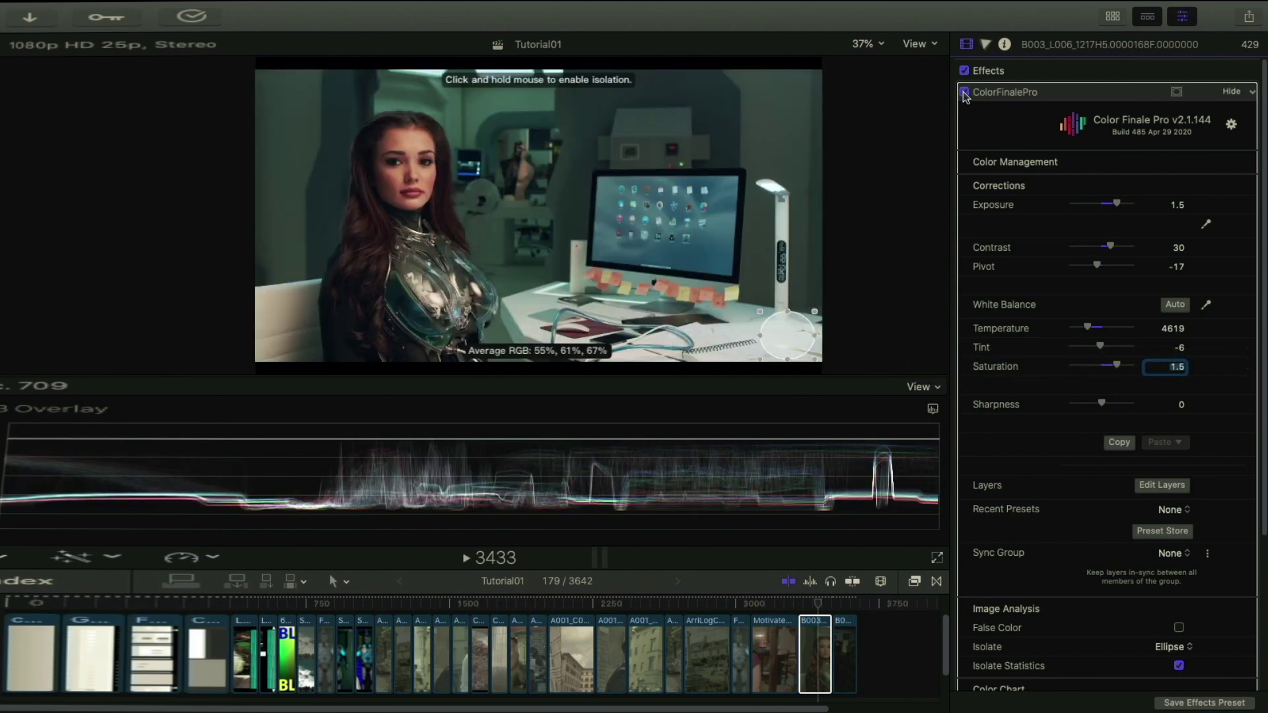